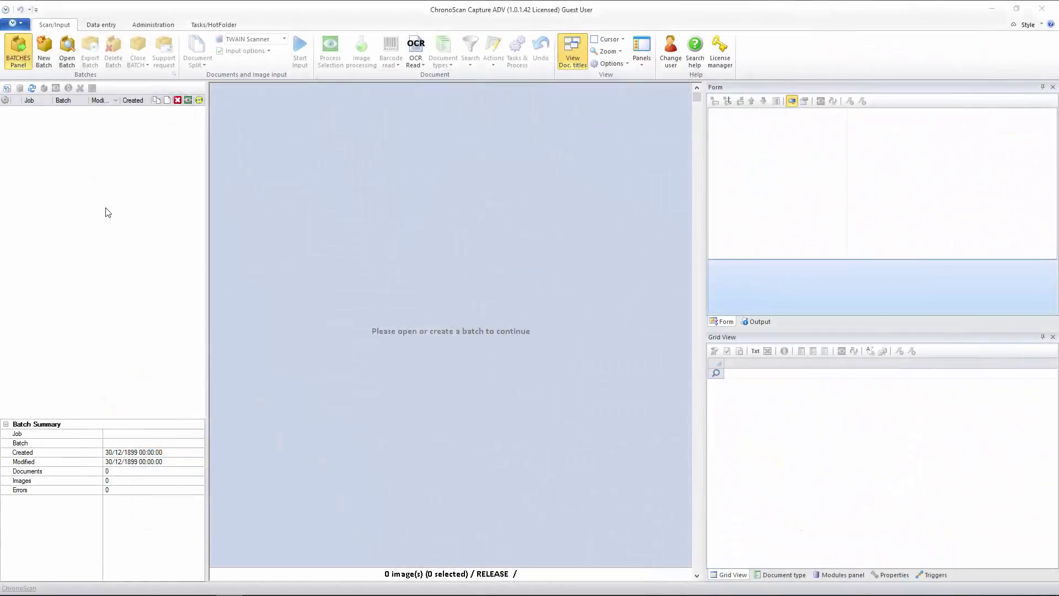
# Step: Start a new batch and launch the Job Wizard for a job type named 'DB BC Lookup'
pyautogui.click(37, 47)
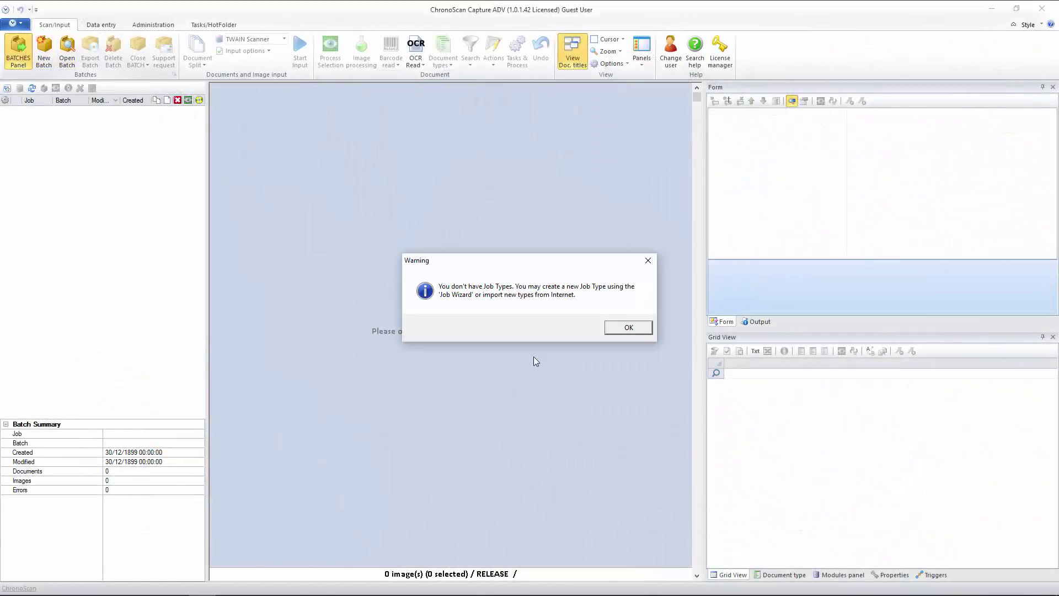
pyautogui.click(629, 328)
pyautogui.click(382, 421)
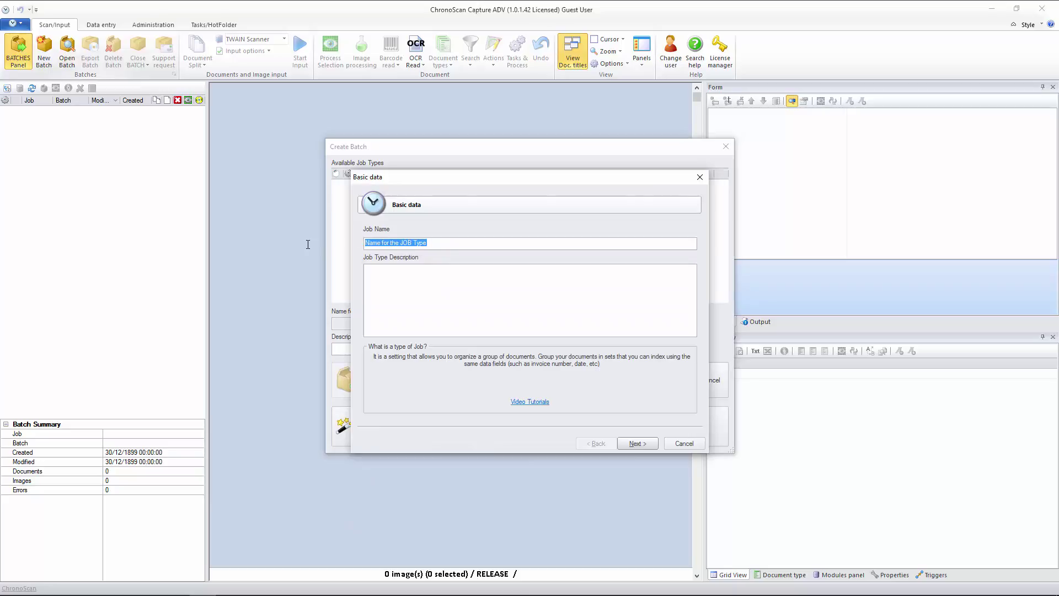
pyautogui.write('DB BC Lookup')
# Step: Enable barcode reading, disable Intelli-Tag and invoice processing, and choose Single Image Documents
pyautogui.click(637, 443)
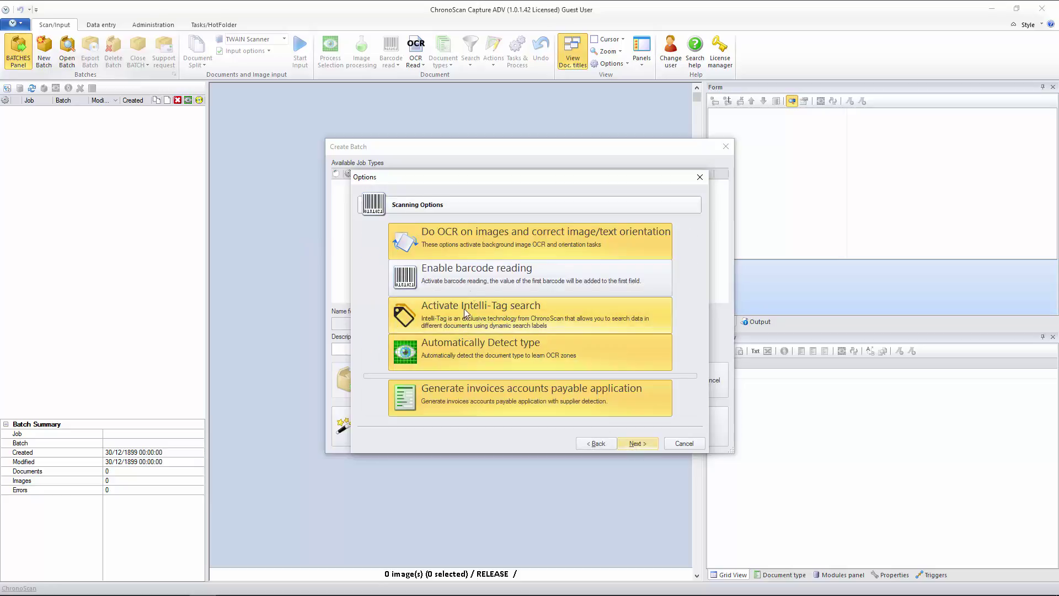
pyautogui.click(452, 285)
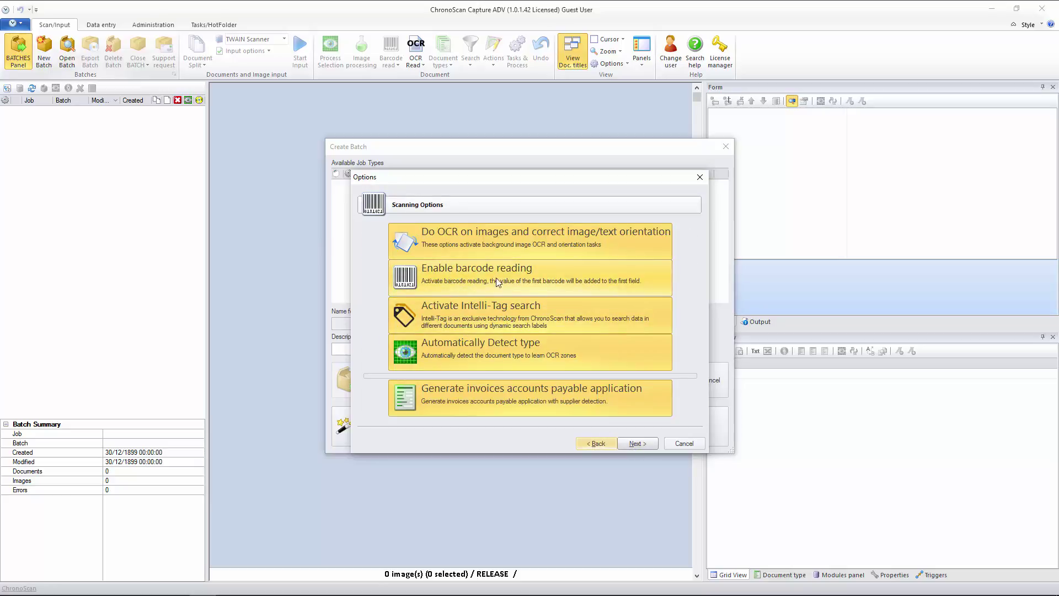
pyautogui.click(452, 313)
pyautogui.click(488, 393)
pyautogui.click(634, 468)
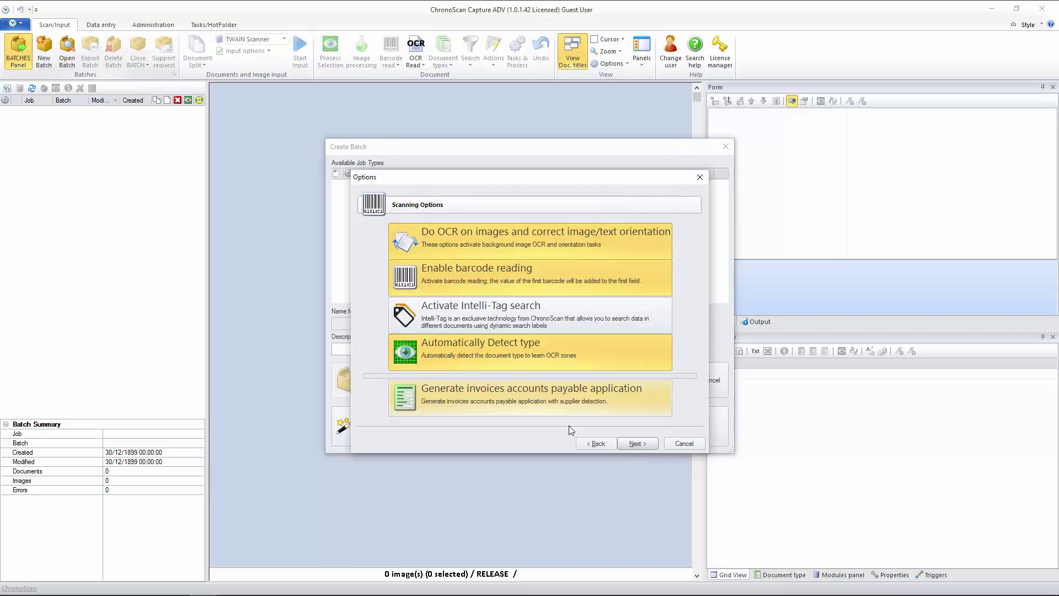
pyautogui.click(638, 444)
pyautogui.click(435, 243)
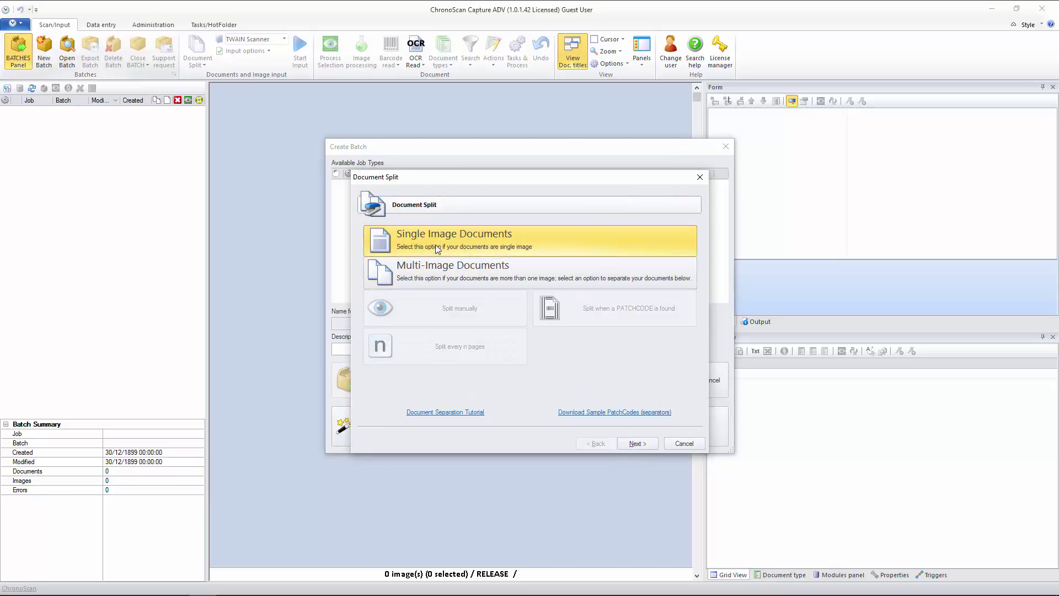
# Step: Switch to Generic Fields and delete Author, Subject, Keywords and Scan Date
pyautogui.click(640, 444)
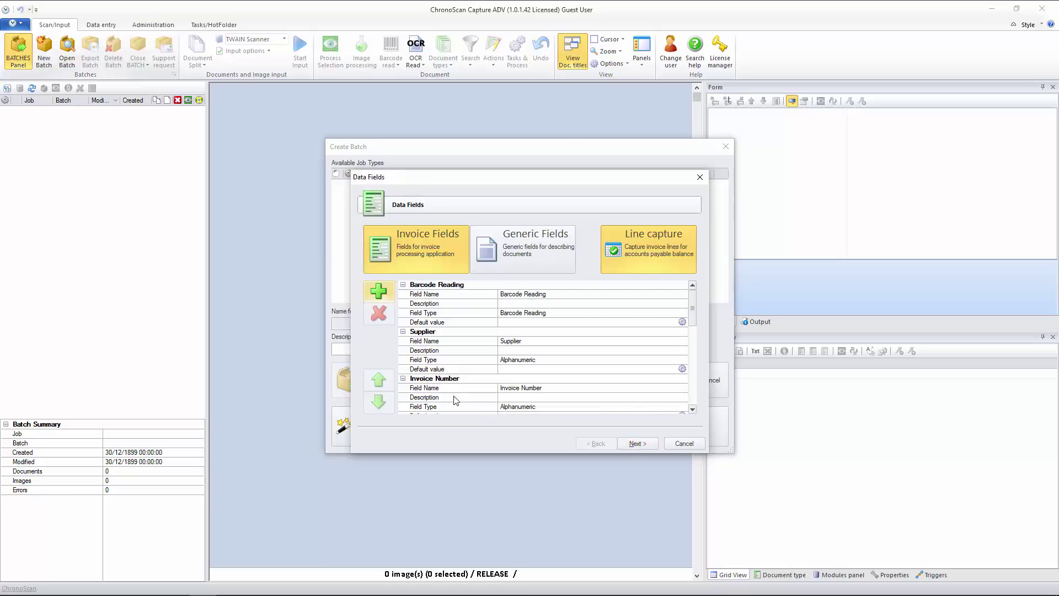
pyautogui.click(492, 250)
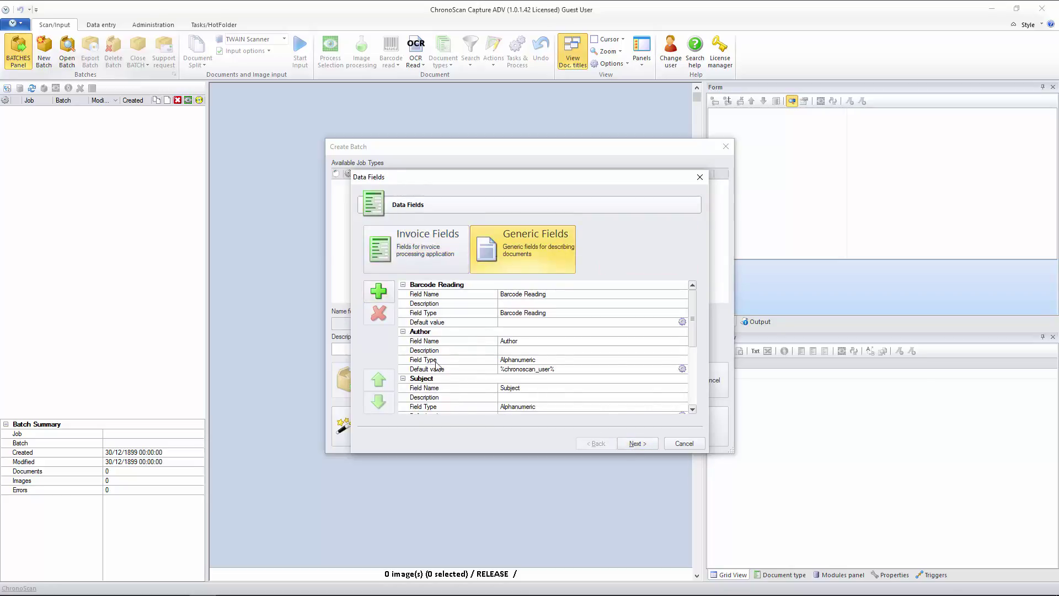
pyautogui.click(413, 341)
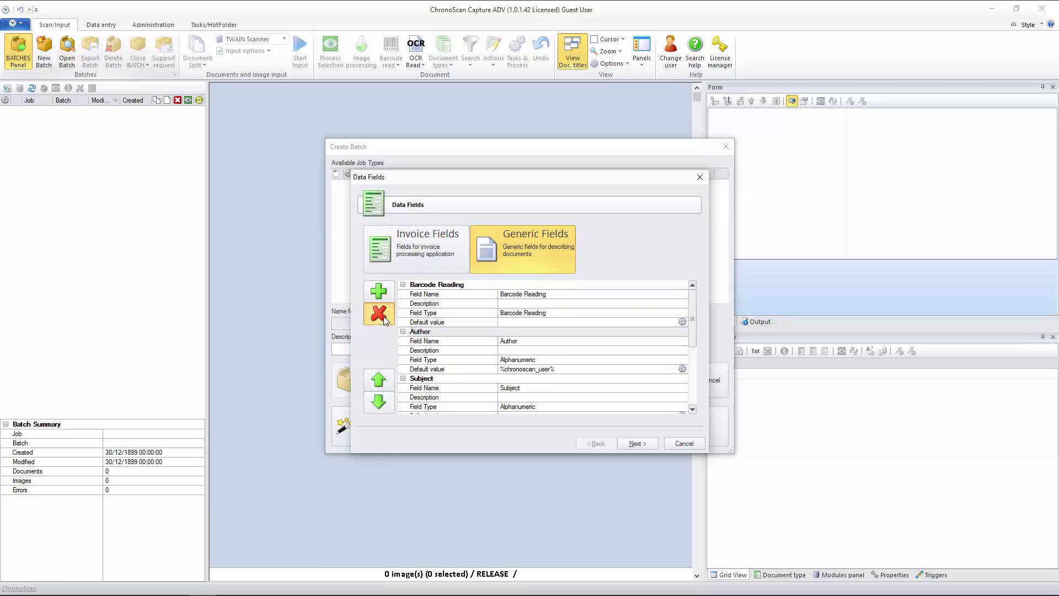
pyautogui.click(380, 315)
pyautogui.click(391, 320)
pyautogui.click(389, 319)
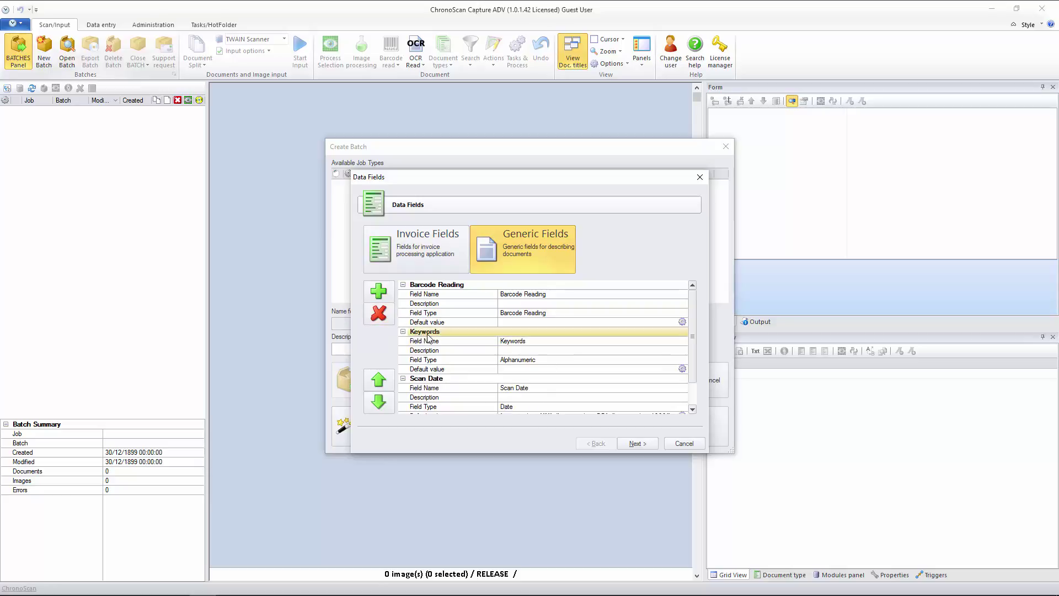
pyautogui.click(386, 319)
pyautogui.click(386, 319)
# Step: Add two data fields named Customer and Customer_ID
pyautogui.click(378, 291)
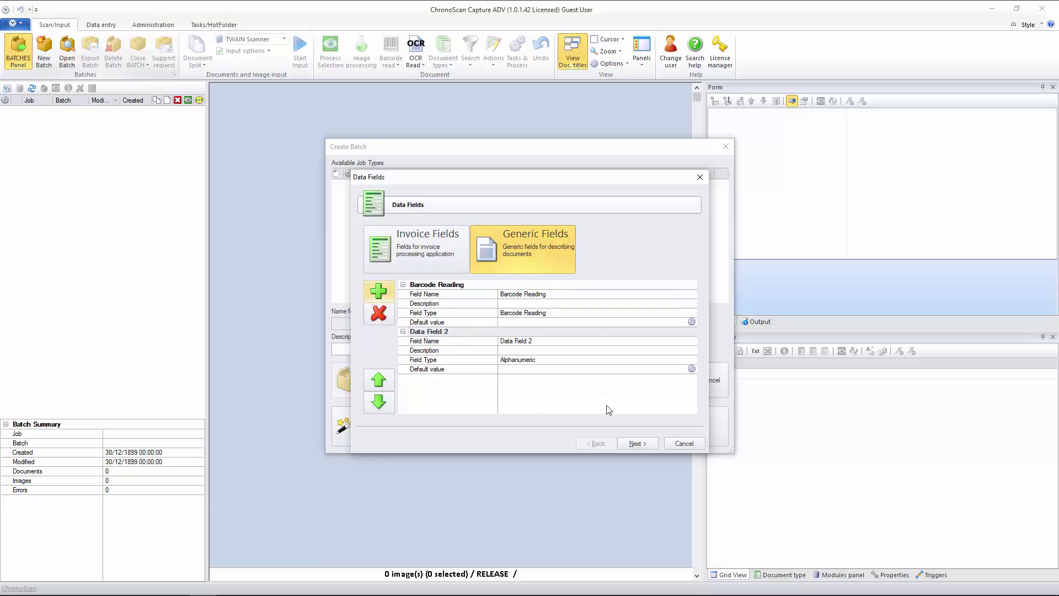
pyautogui.click(478, 339)
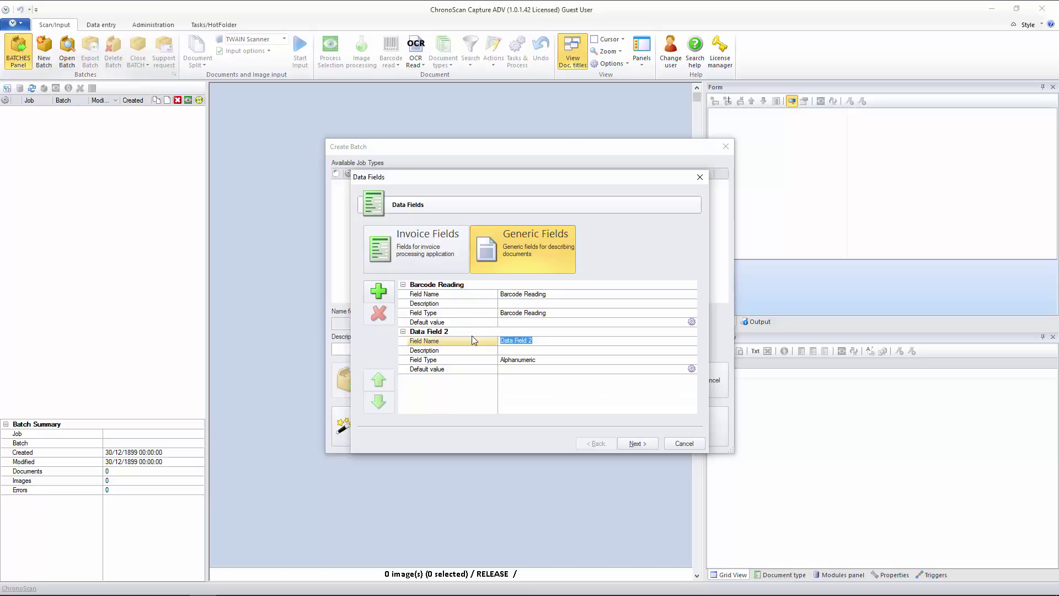
pyautogui.write('Customer')
pyautogui.click(378, 290)
pyautogui.click(479, 381)
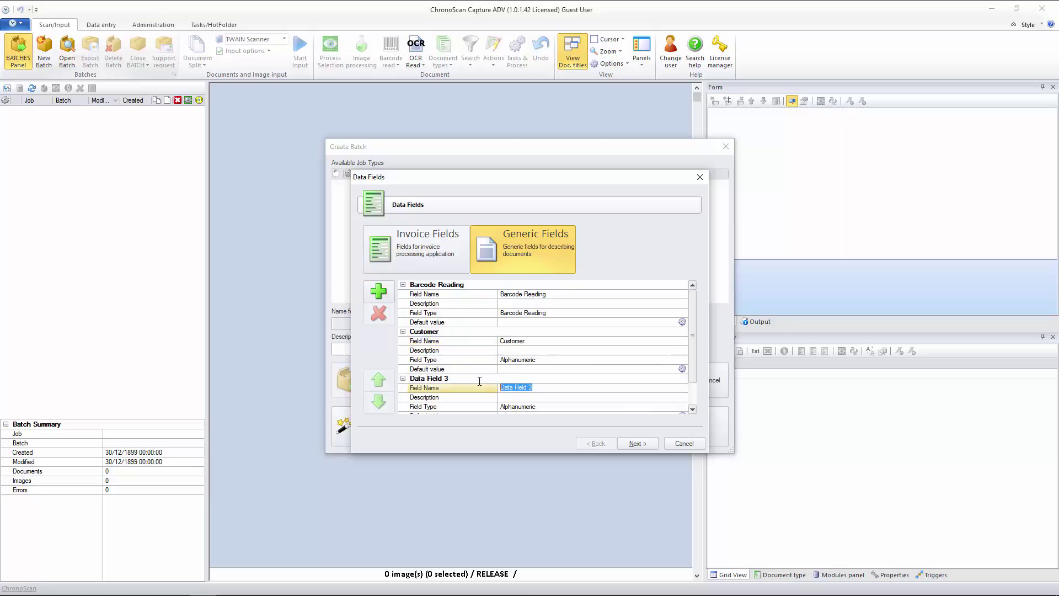
pyautogui.write('Customer_ID')
# Step: Keep Disk output as PDF File and finish the DB BC Lookup job type
pyautogui.click(635, 444)
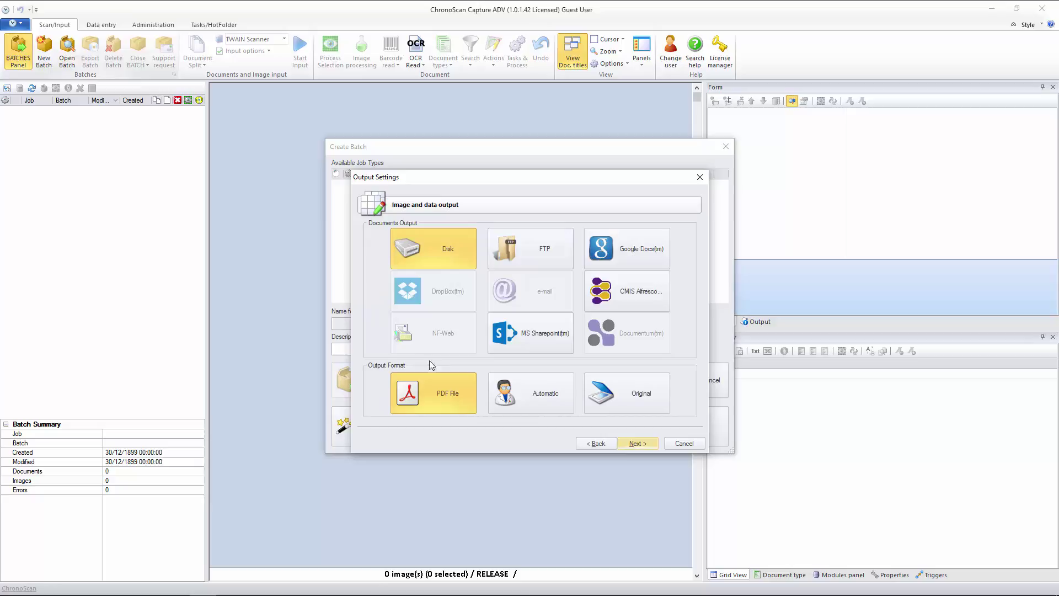
pyautogui.click(642, 448)
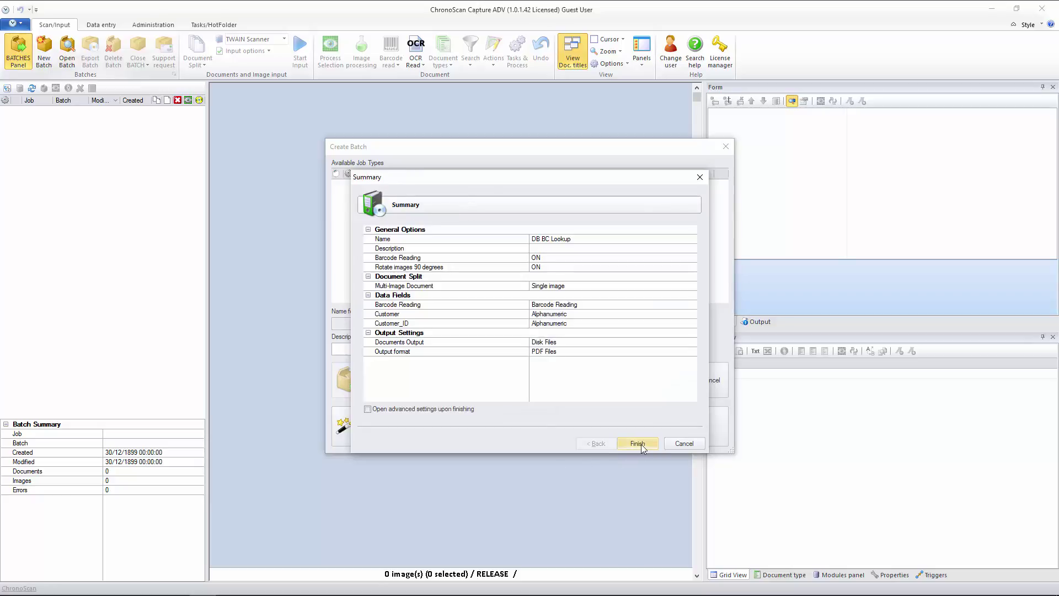
pyautogui.click(638, 444)
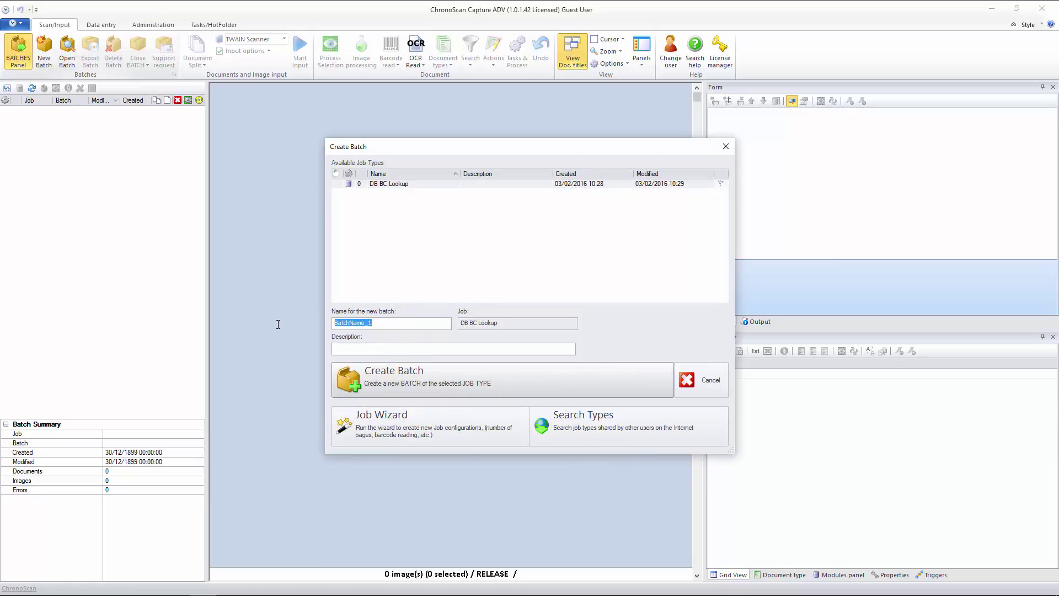
# Step: Create a batch named 'DB BC LOOKUP' from the DB BC Lookup job type
pyautogui.write('DB BC LOOKUP')
pyautogui.click(374, 385)
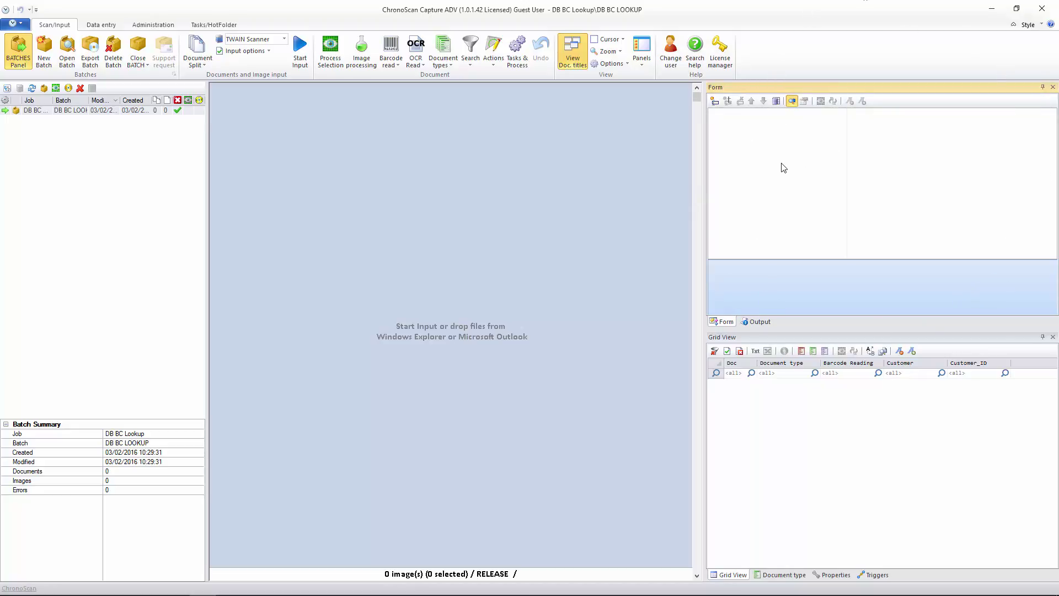
# Step: Open the external database link settings and add a configuration named 'BC LOOKUP'
pyautogui.click(638, 50)
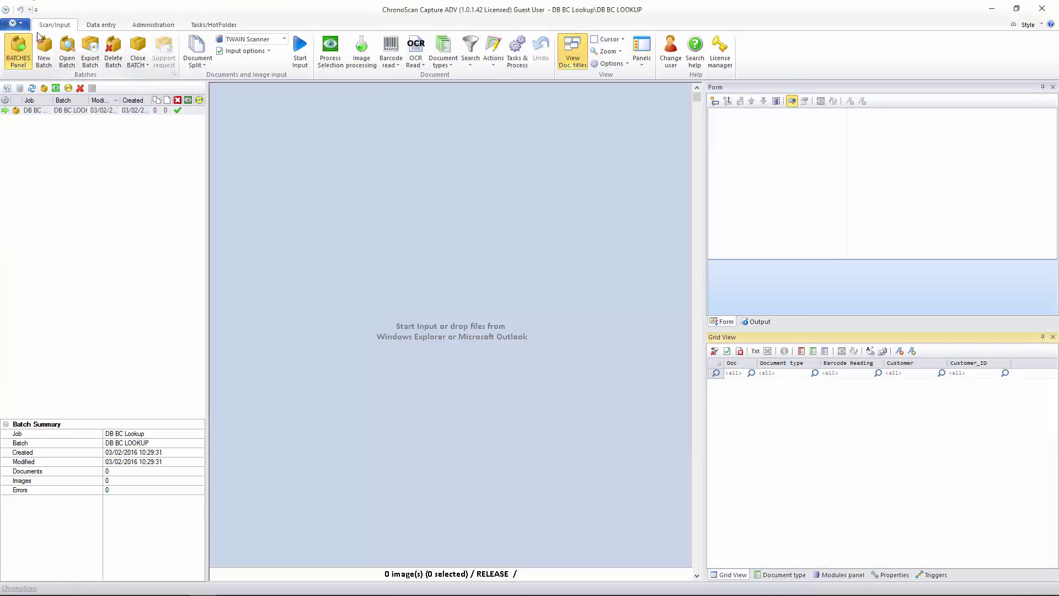
pyautogui.click(777, 102)
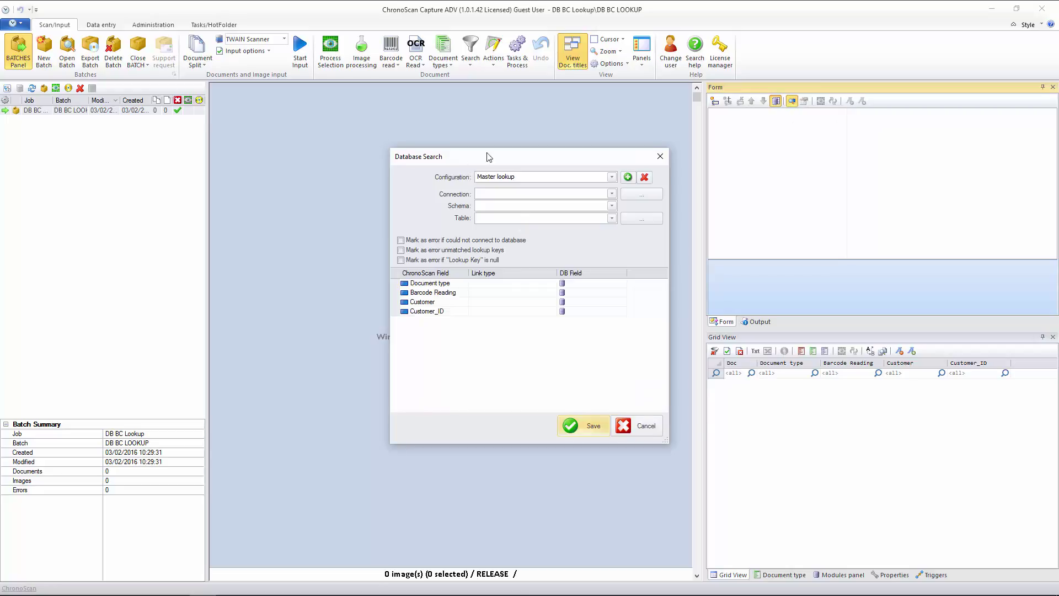
pyautogui.moveTo(488, 157); pyautogui.dragTo(524, 135)
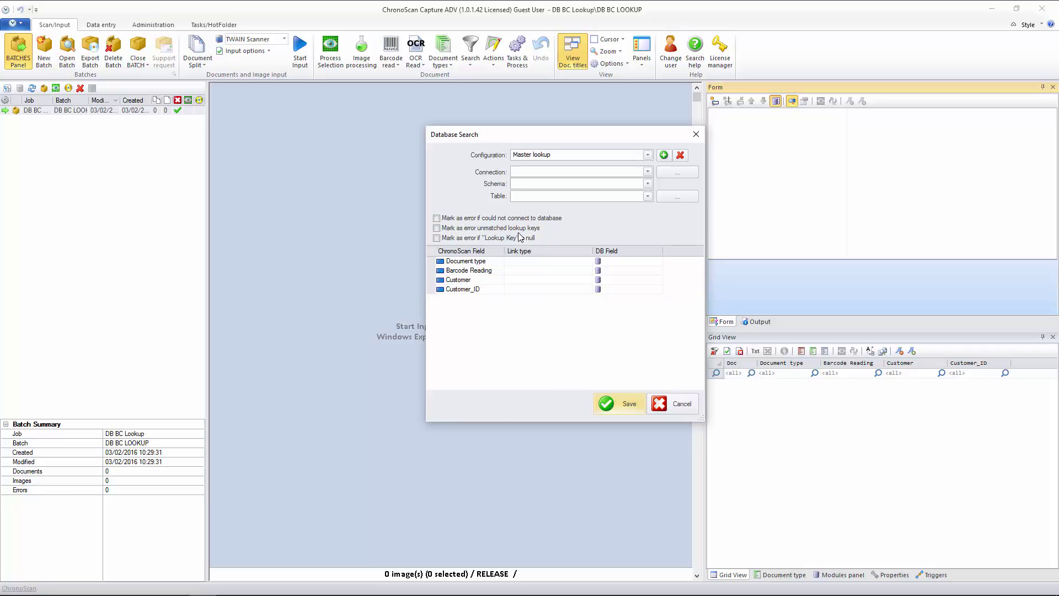
pyautogui.click(664, 155)
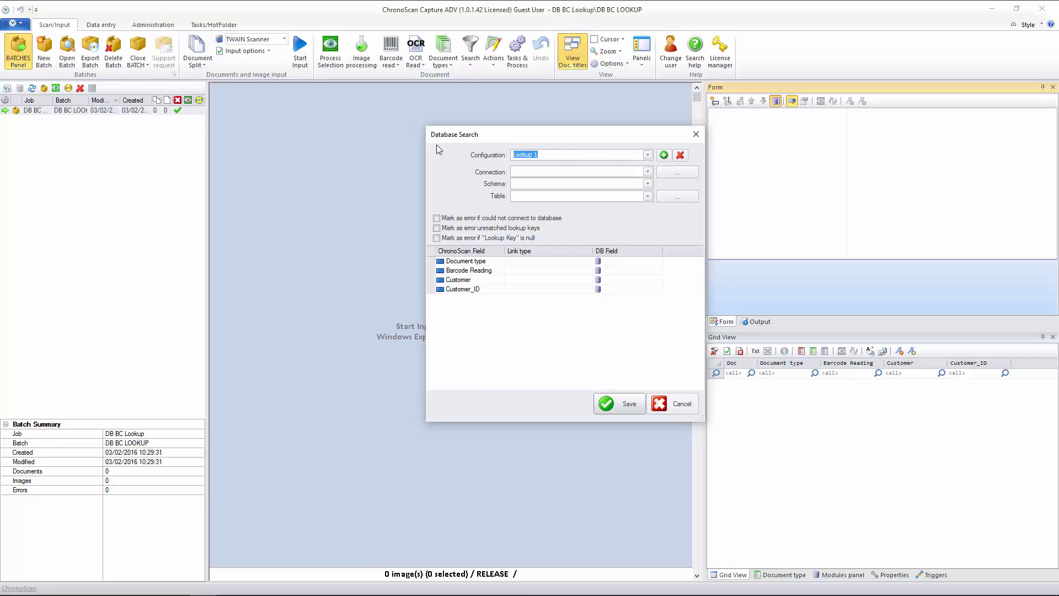
pyautogui.write('BC LOOKUP')
pyautogui.click(597, 171)
# Step: Delete the old BC DB connection and add a new connection named 'BC LOOKUP'
pyautogui.click(676, 174)
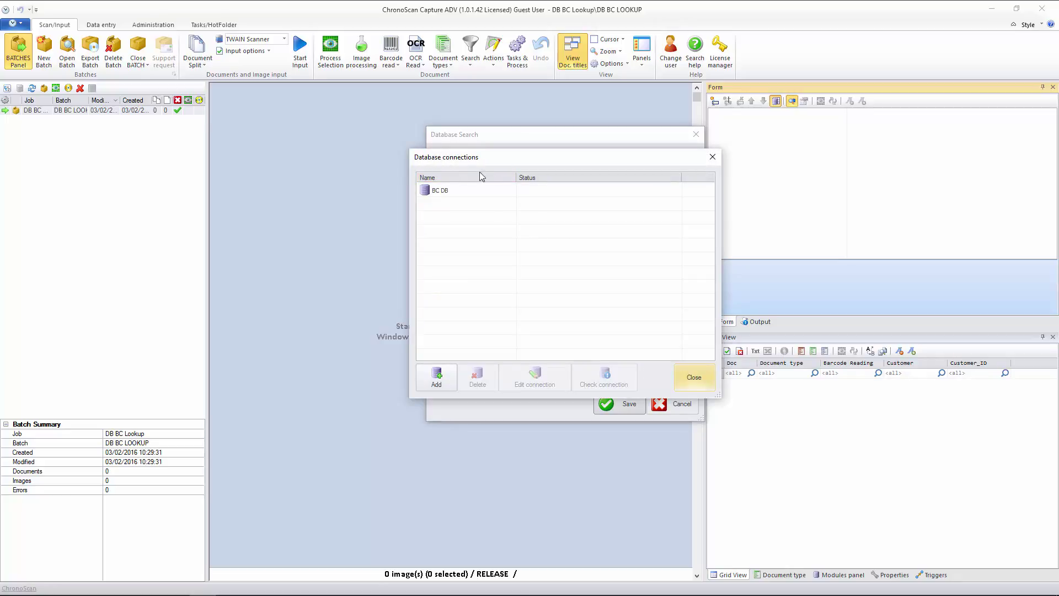
pyautogui.moveTo(490, 161); pyautogui.dragTo(535, 152)
pyautogui.click(487, 184)
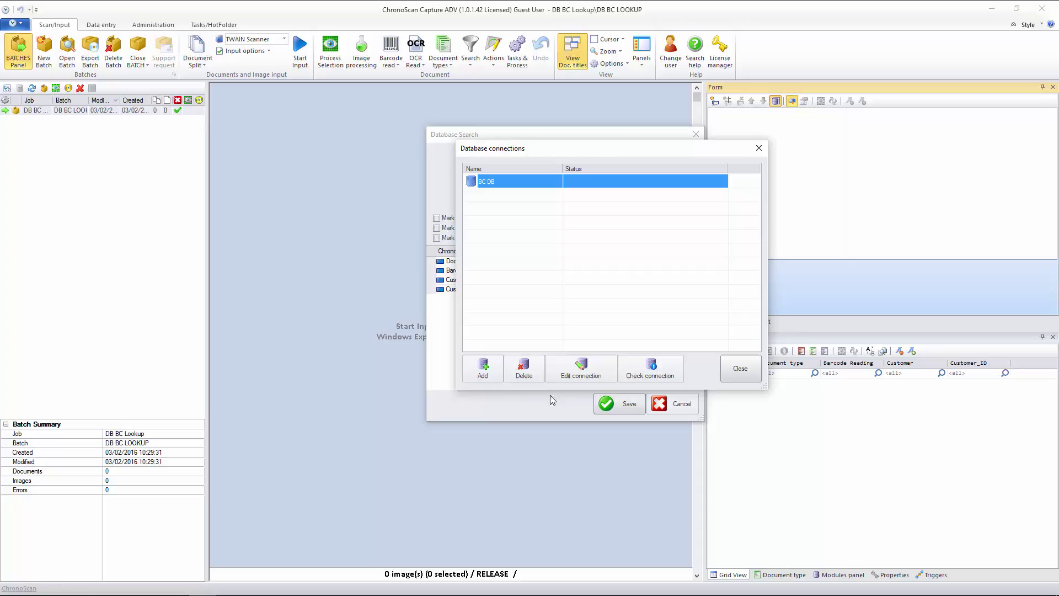
pyautogui.click(518, 378)
pyautogui.click(602, 297)
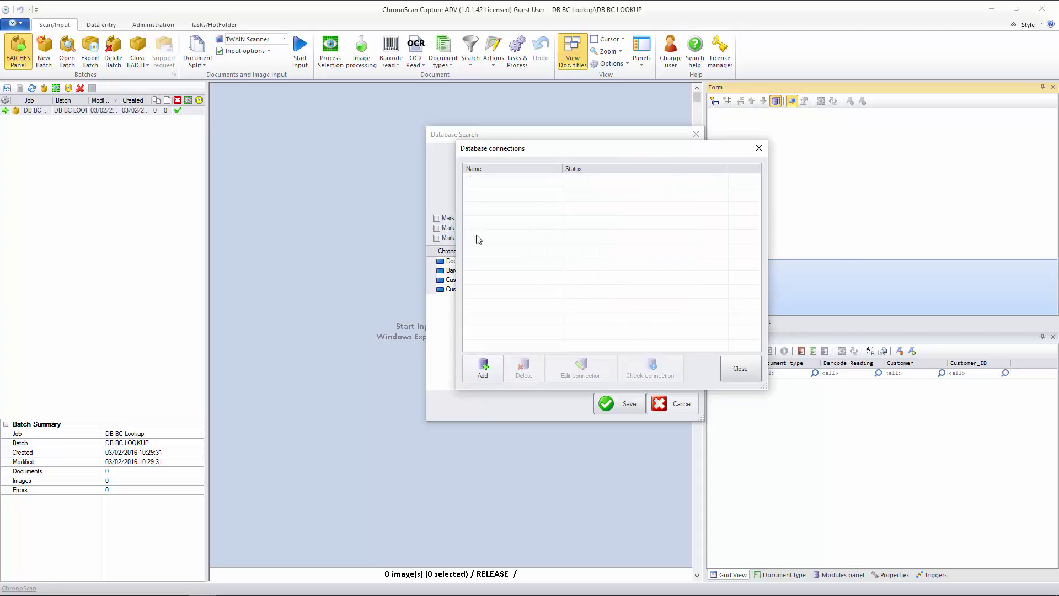
pyautogui.click(483, 368)
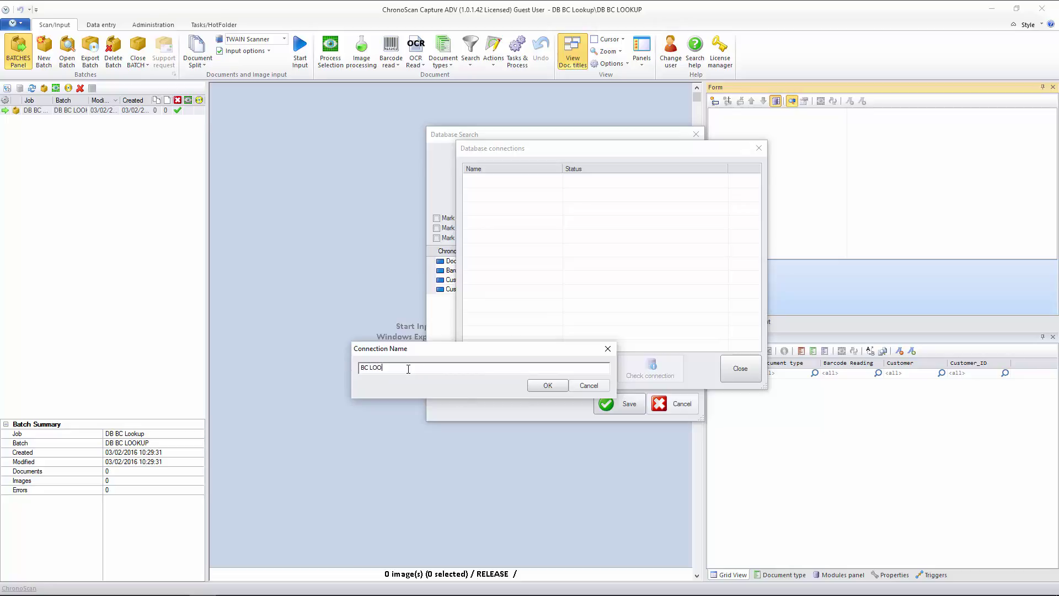
pyautogui.click(541, 386)
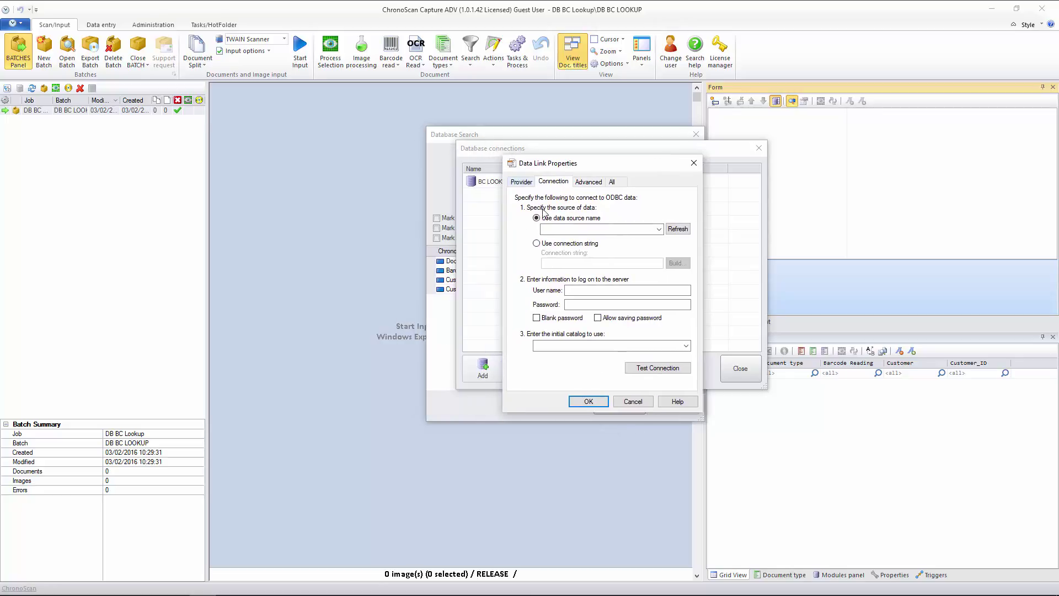
# Step: Choose the Microsoft Jet 4.0 OLE DB Provider for the BC LOOKUP connection
pyautogui.click(519, 186)
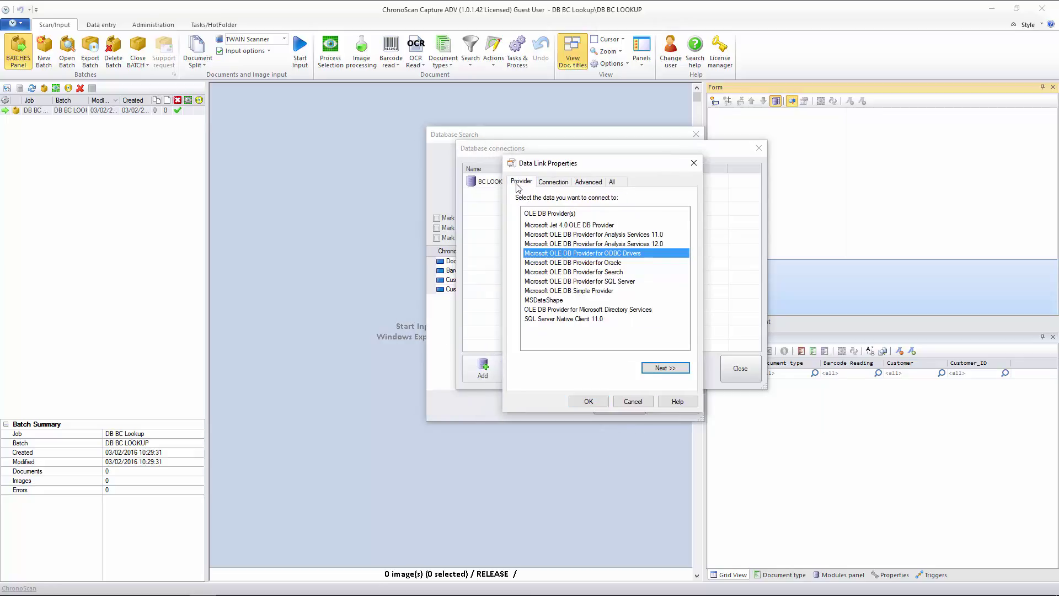
pyautogui.click(549, 226)
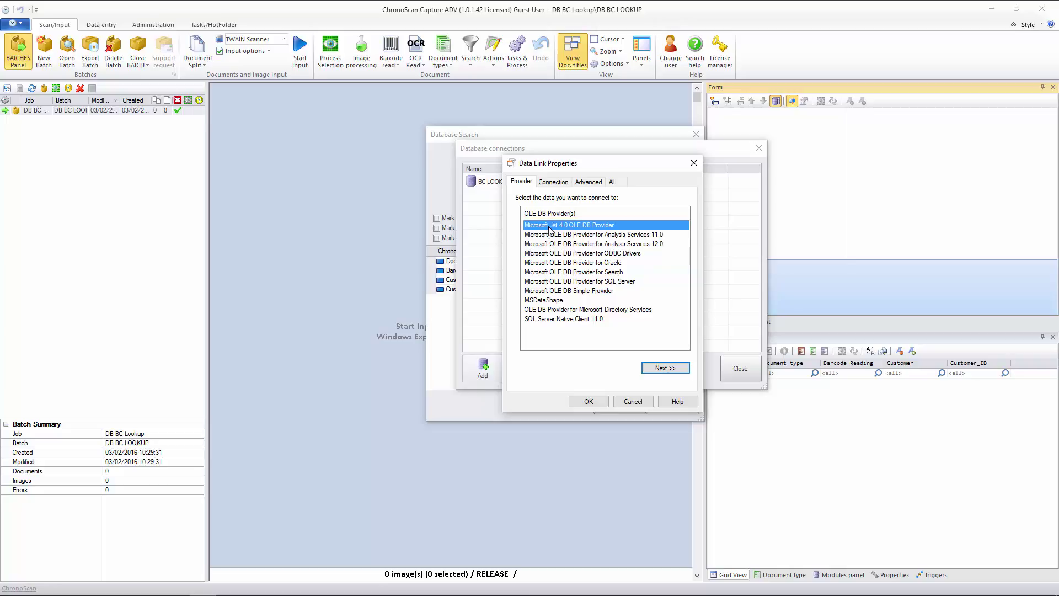
pyautogui.click(659, 367)
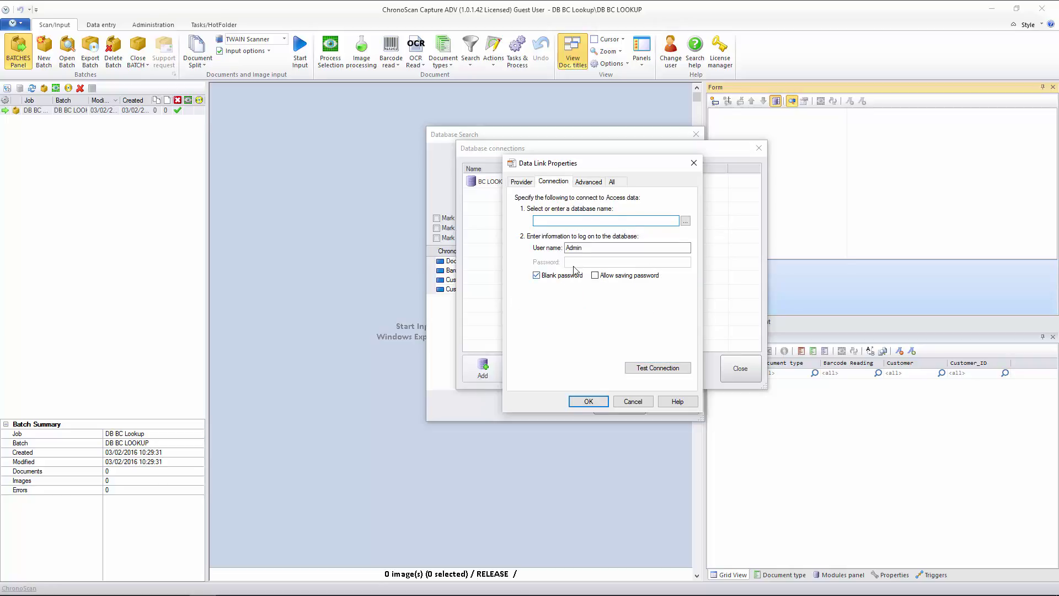
pyautogui.click(522, 183)
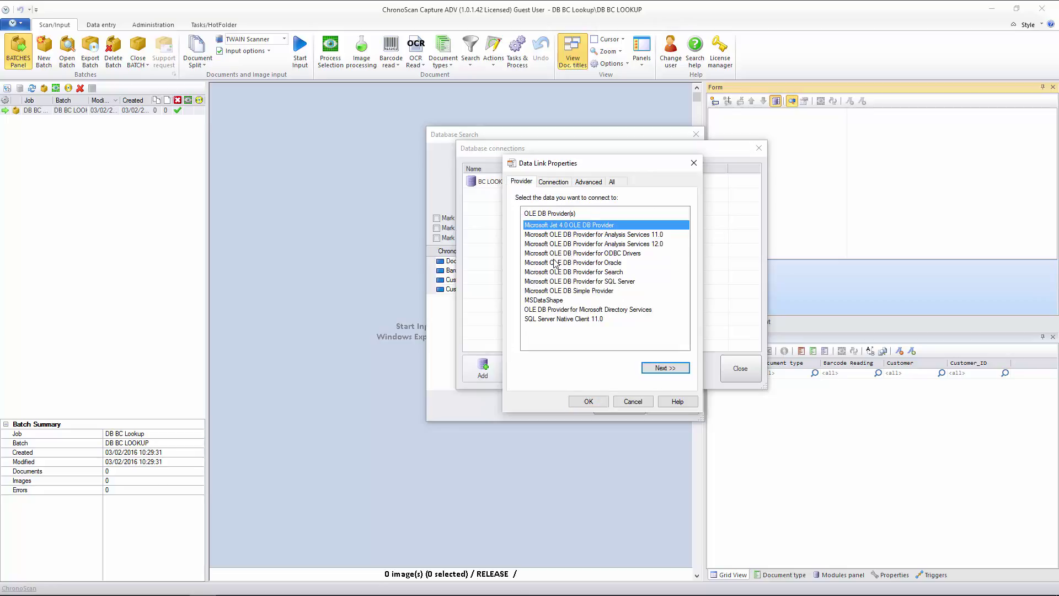
pyautogui.click(567, 282)
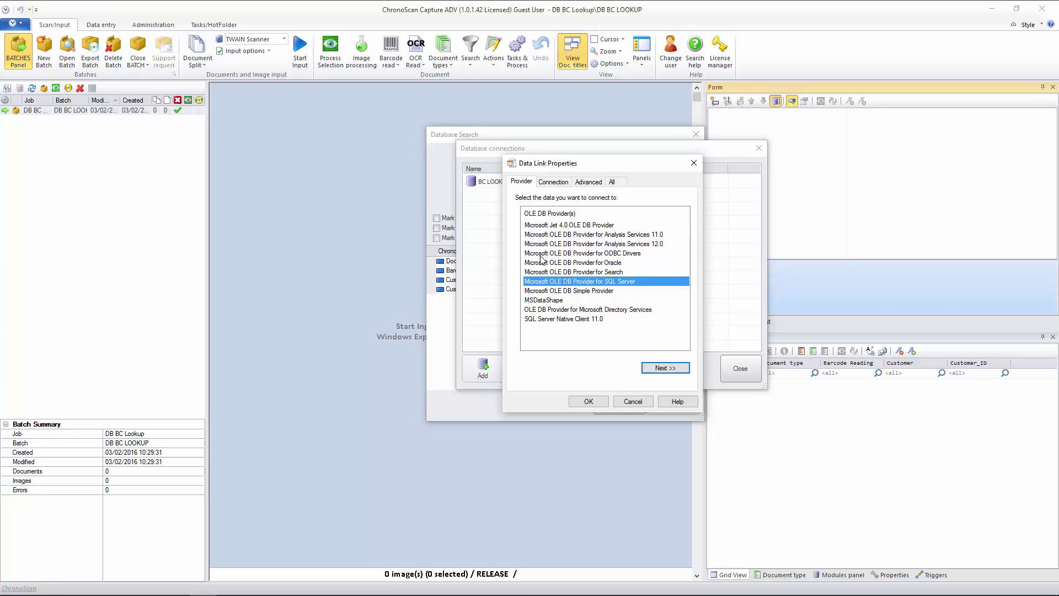
pyautogui.click(552, 226)
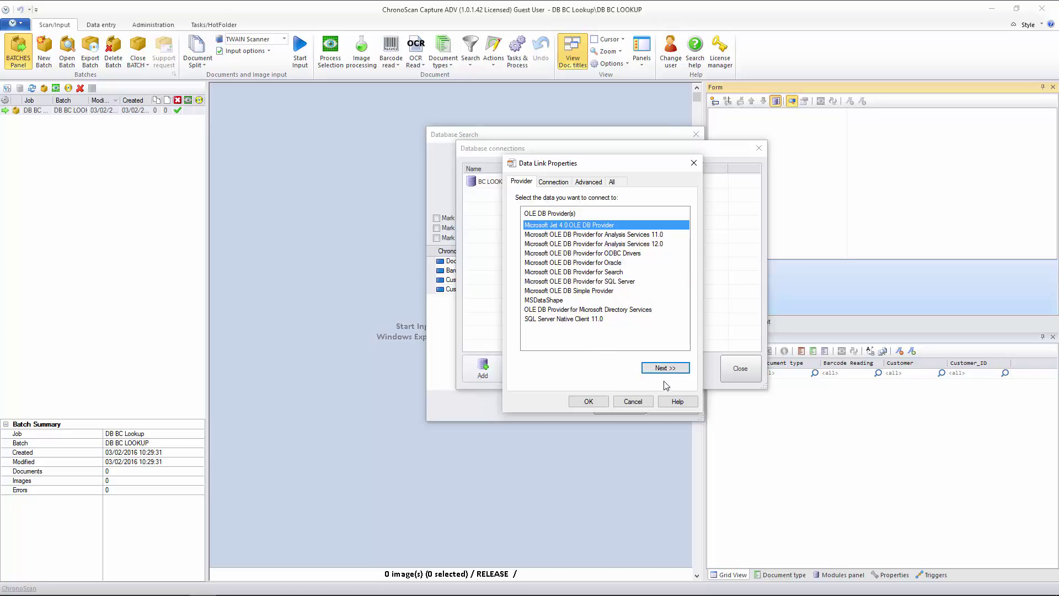
pyautogui.click(554, 183)
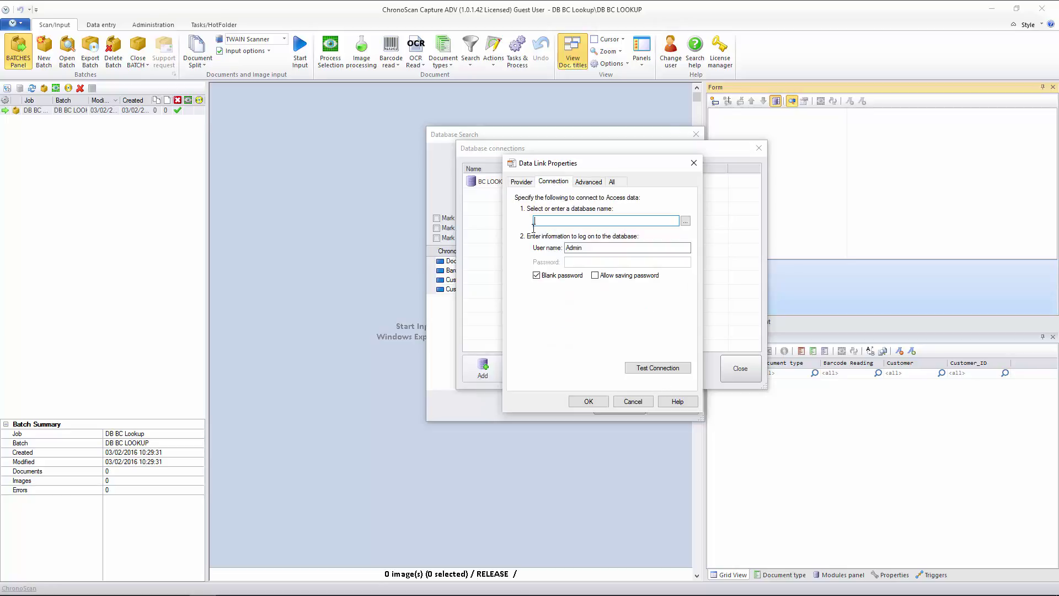
# Step: Select the database file BCODE LOOKUP SAMPLE.mdb and confirm the test connection succeeds
pyautogui.click(685, 221)
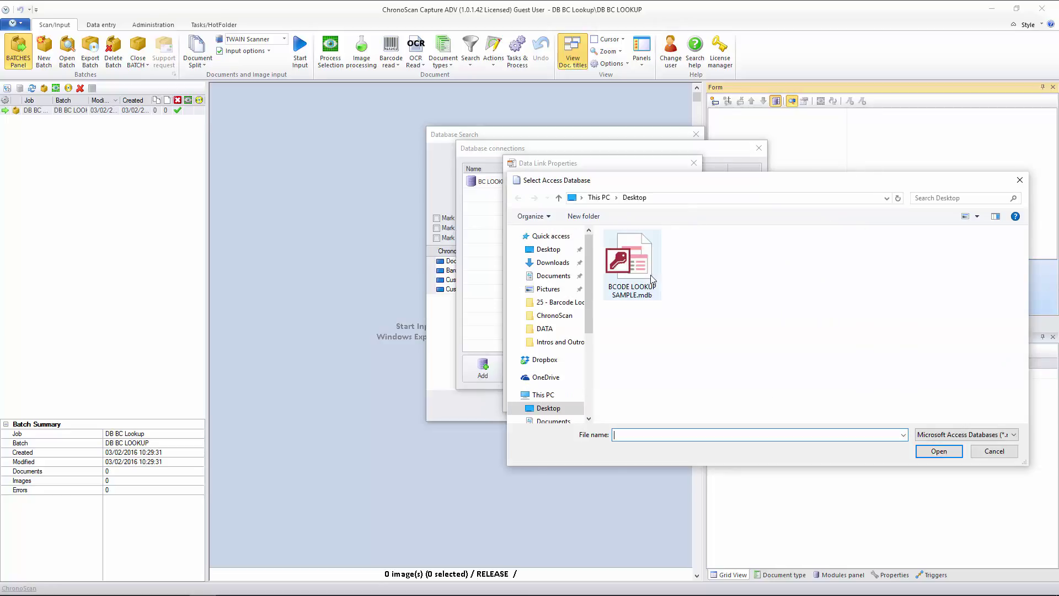
pyautogui.click(652, 278)
pyautogui.doubleClick(645, 272)
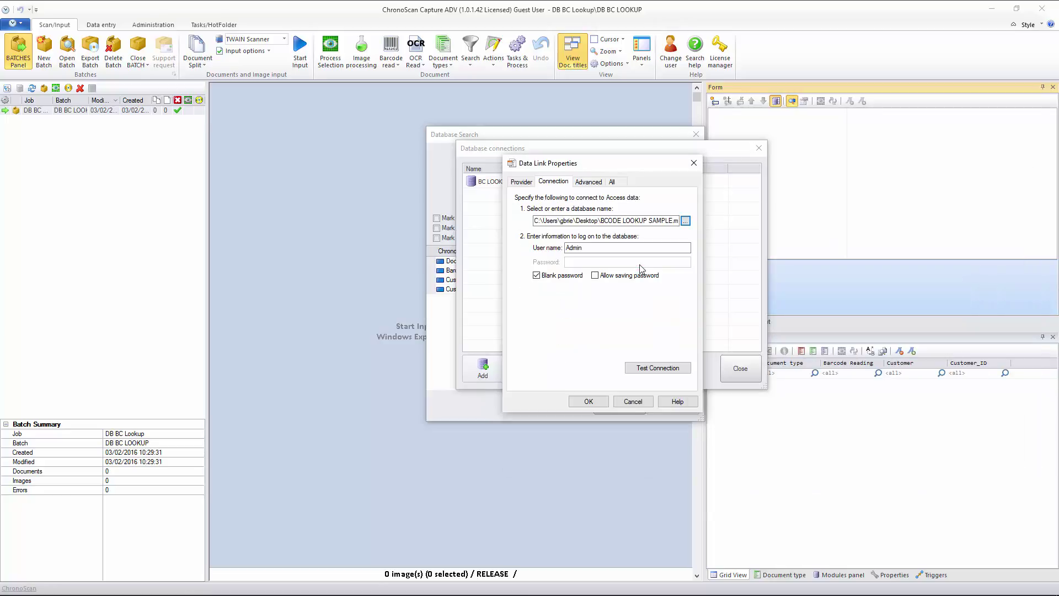
pyautogui.click(655, 369)
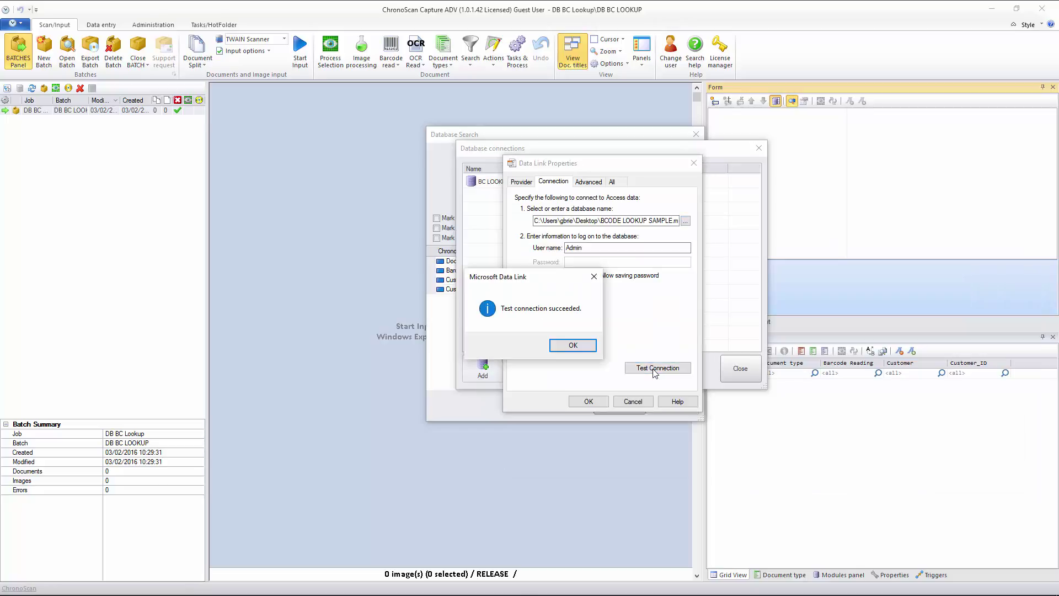
pyautogui.click(572, 346)
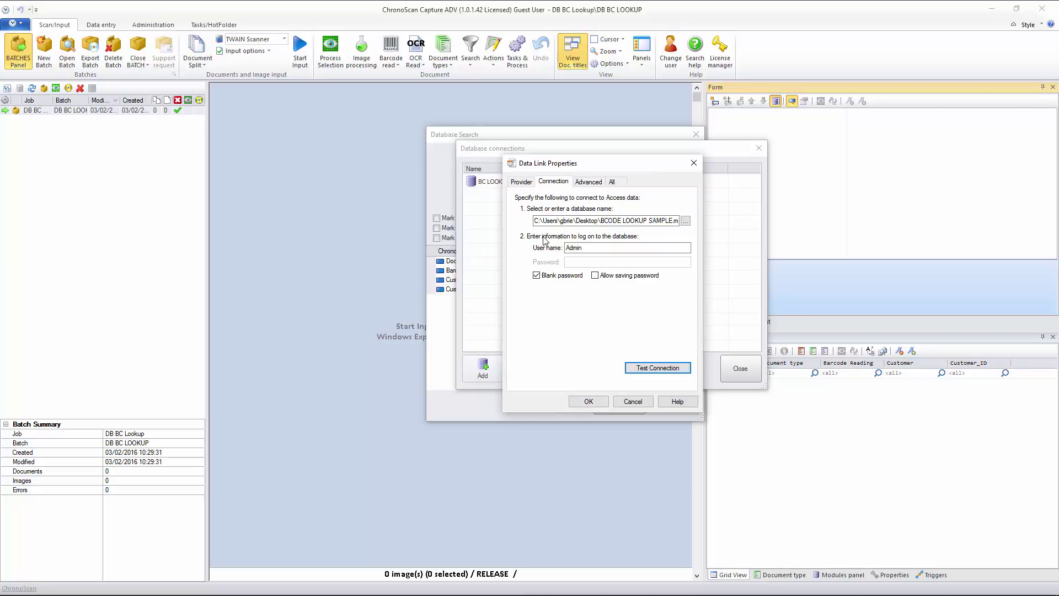
# Step: Accept the link properties and check that the BC LOOKUP connection tests OK
pyautogui.click(587, 401)
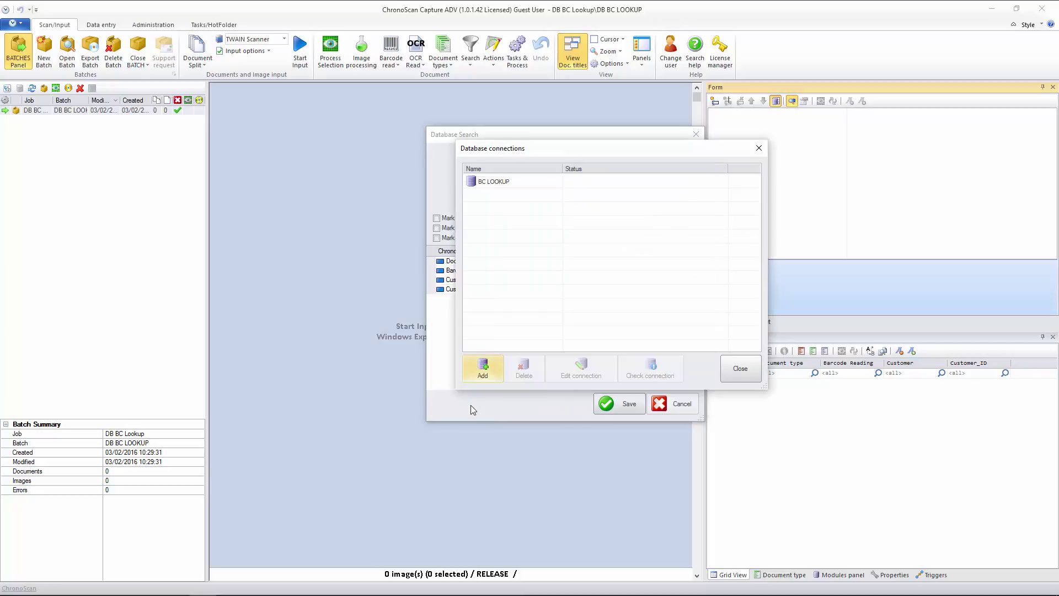
pyautogui.click(490, 185)
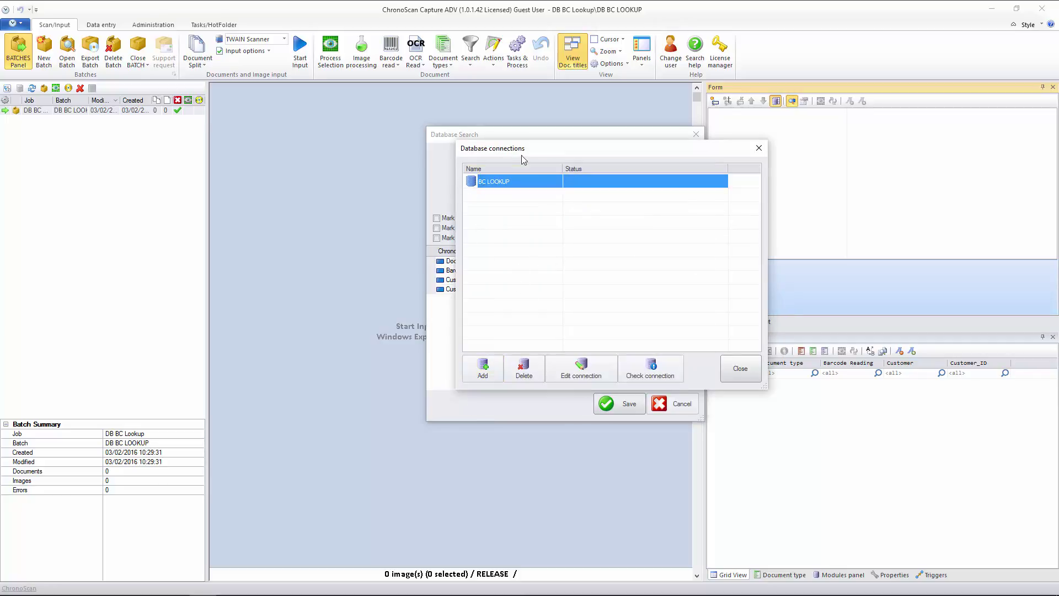
pyautogui.click(644, 366)
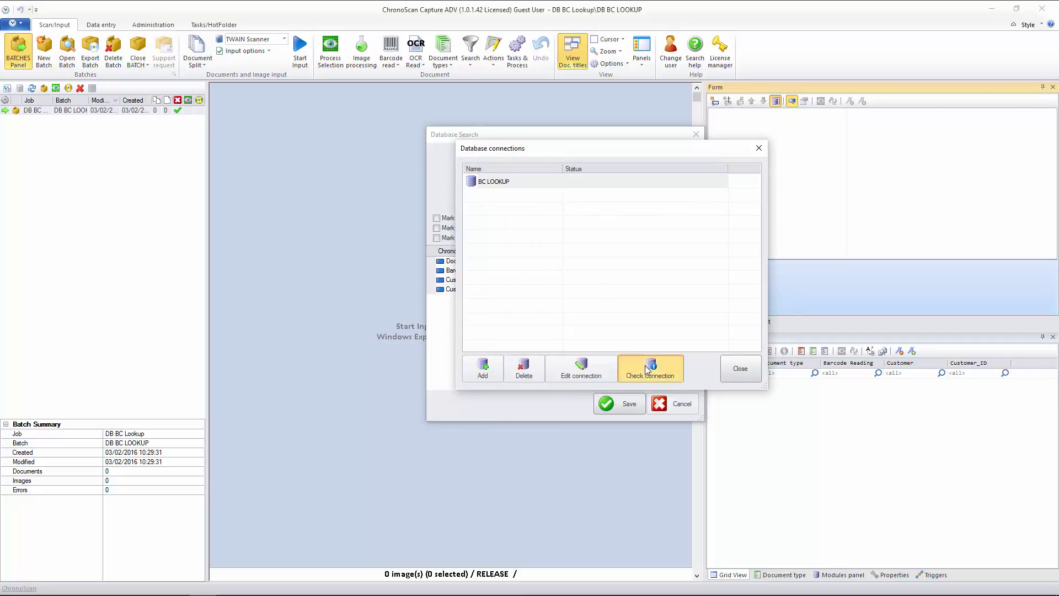
pyautogui.click(611, 186)
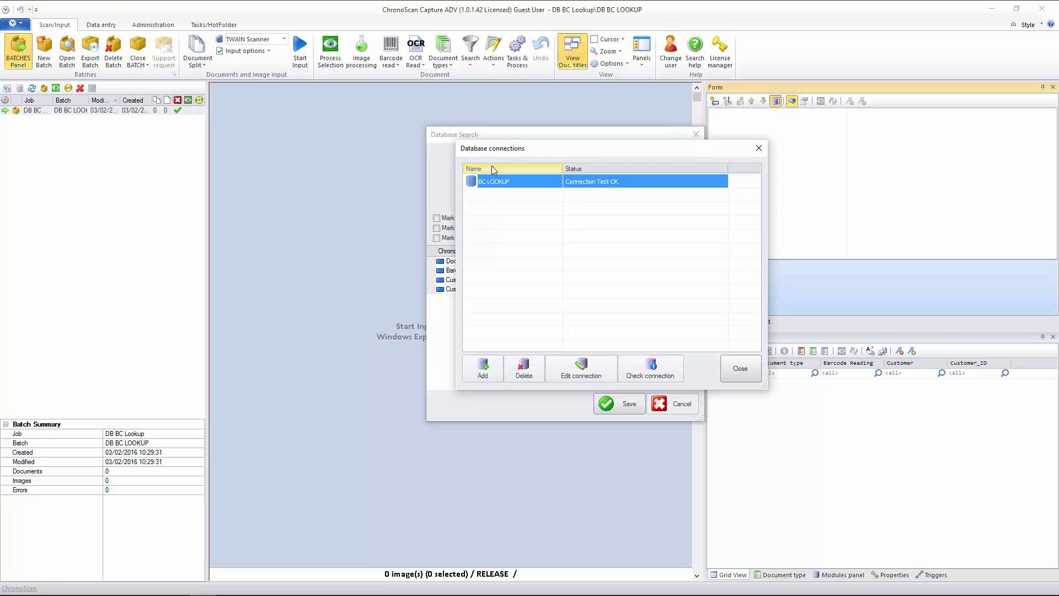
pyautogui.click(740, 370)
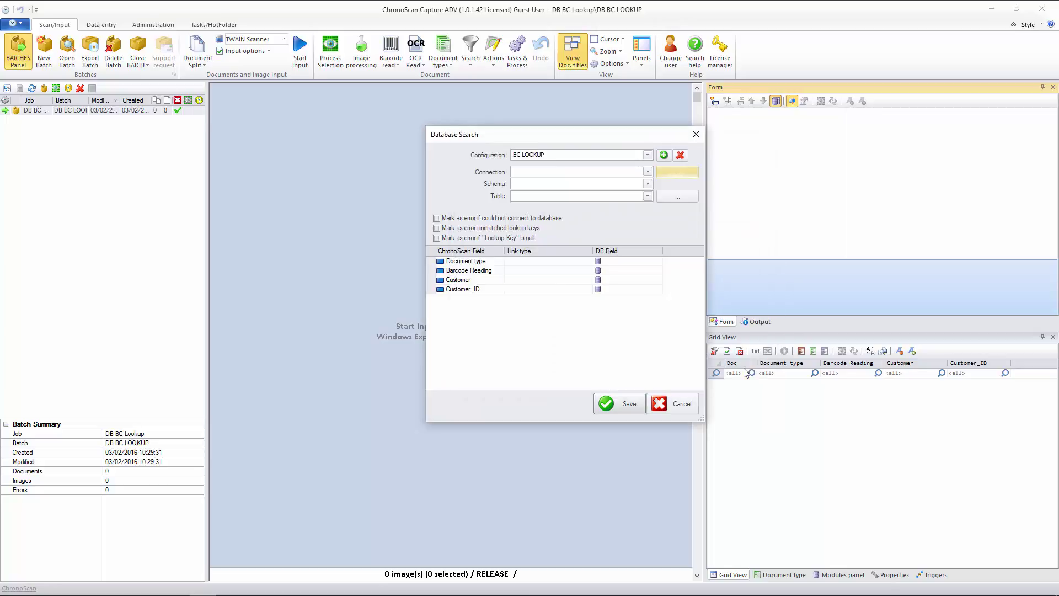
# Step: Set the search configuration's connection to BC LOOKUP, leaving the schema NULL
pyautogui.click(649, 171)
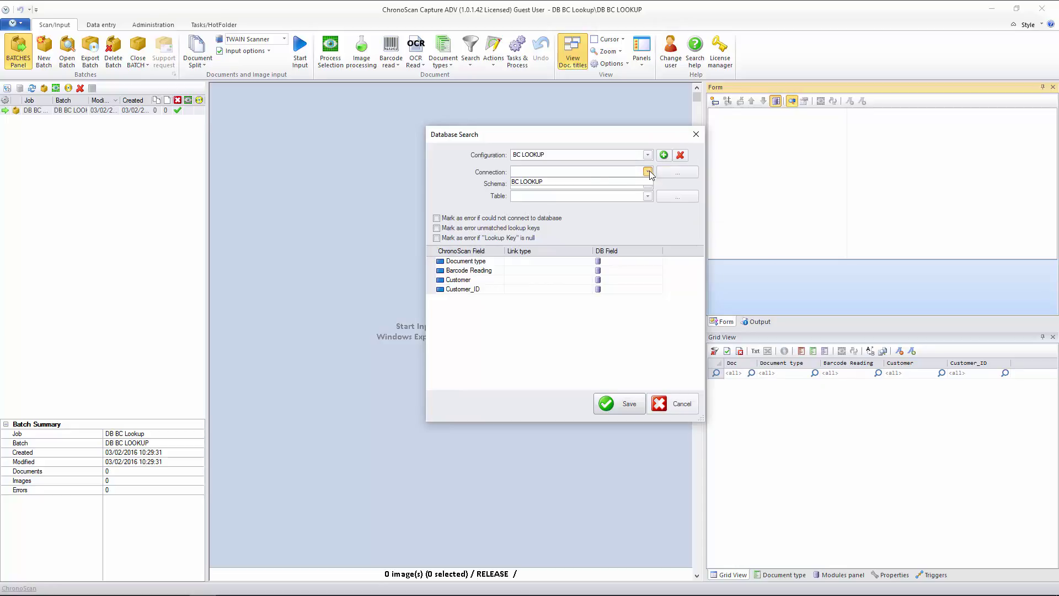
pyautogui.click(584, 182)
pyautogui.click(665, 174)
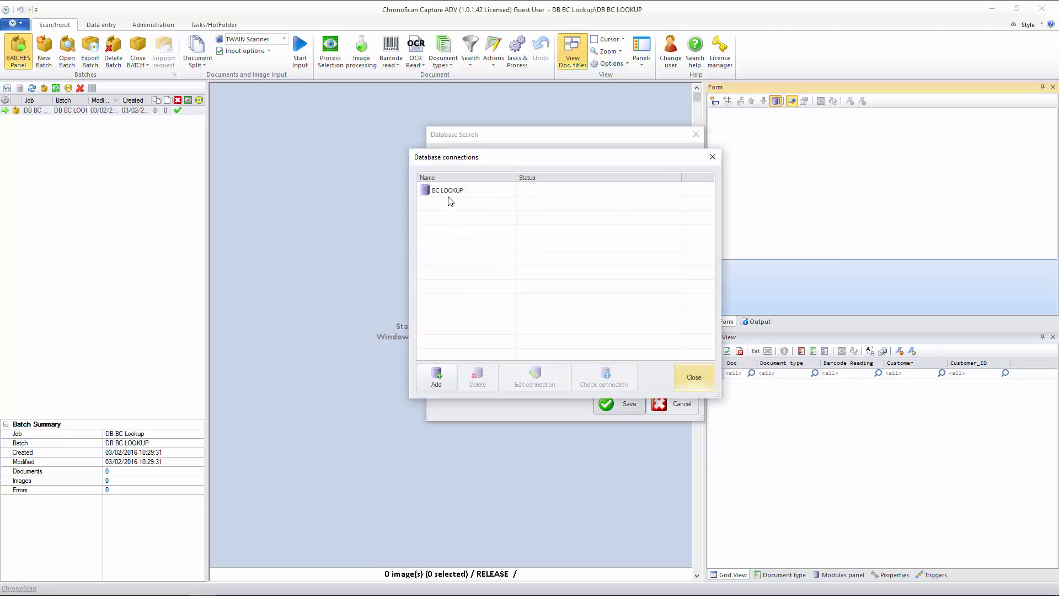
pyautogui.click(448, 190)
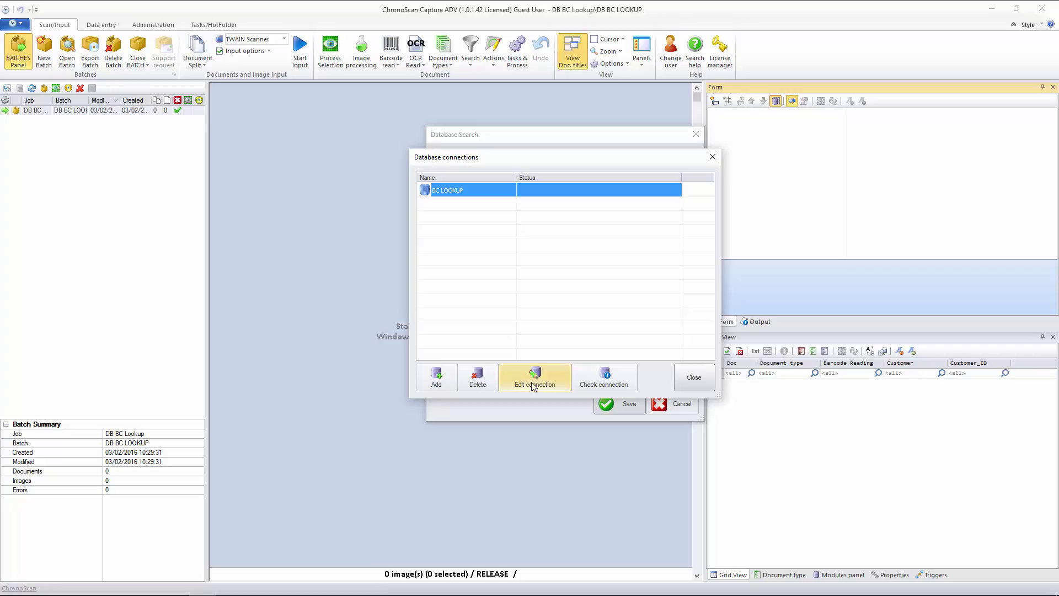
pyautogui.click(681, 386)
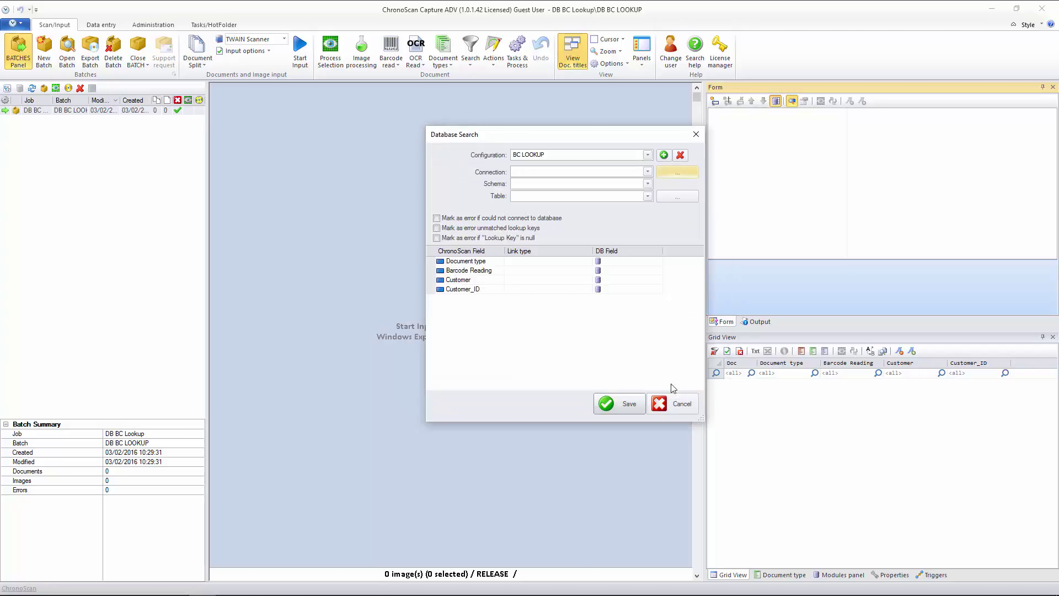
pyautogui.click(649, 176)
pyautogui.click(542, 181)
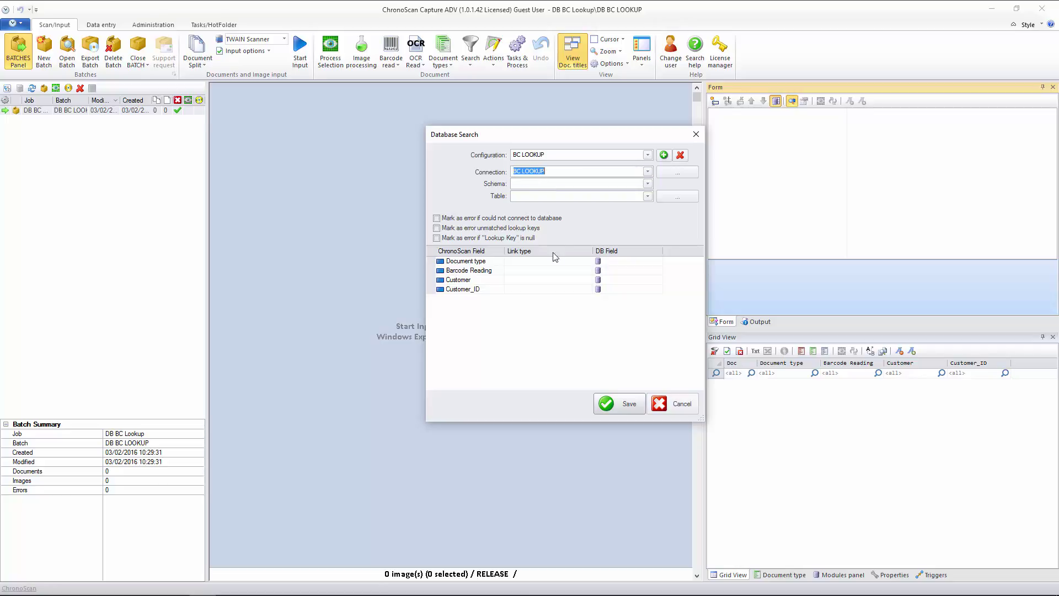
pyautogui.click(645, 184)
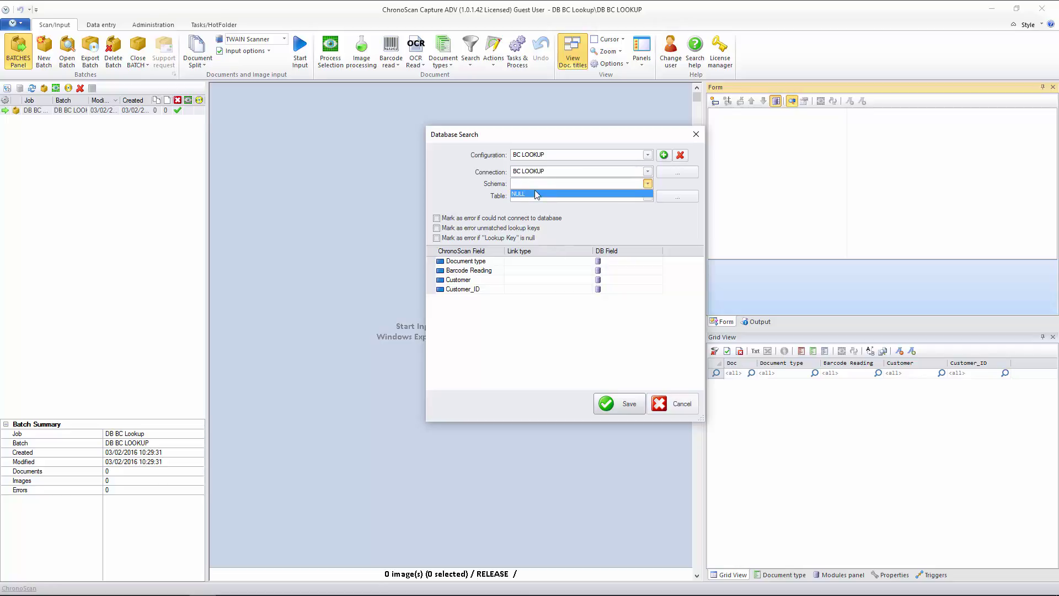
pyautogui.click(637, 192)
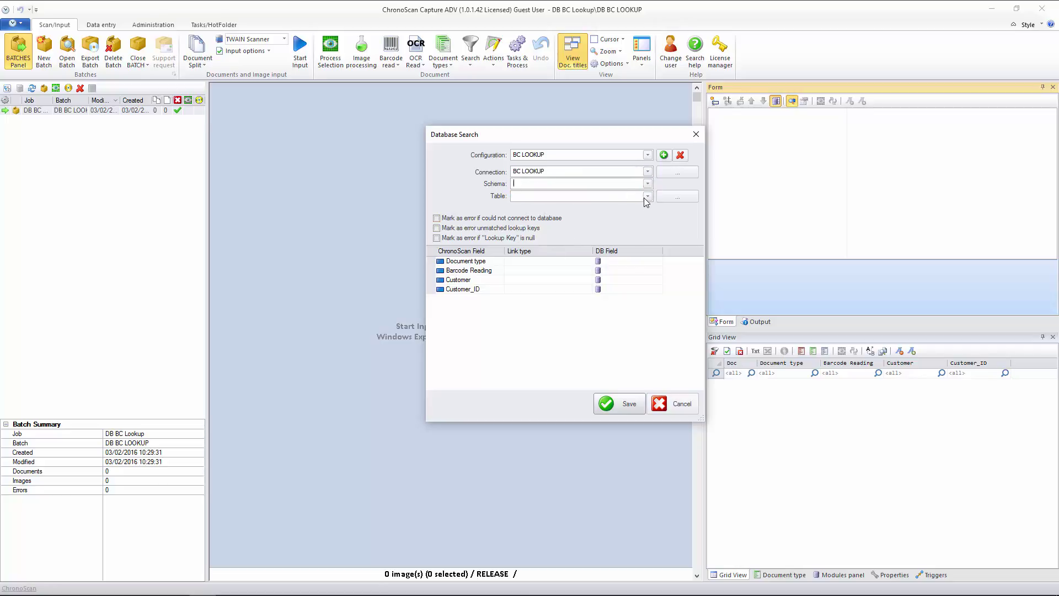
pyautogui.click(646, 196)
pyautogui.click(650, 199)
pyautogui.click(671, 199)
pyautogui.click(529, 175)
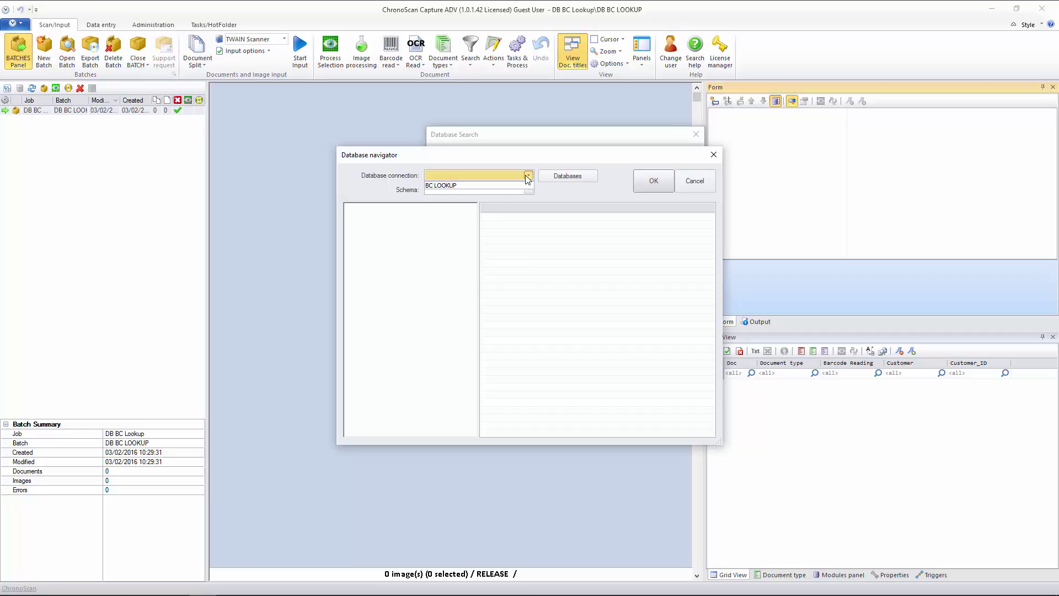
pyautogui.click(465, 185)
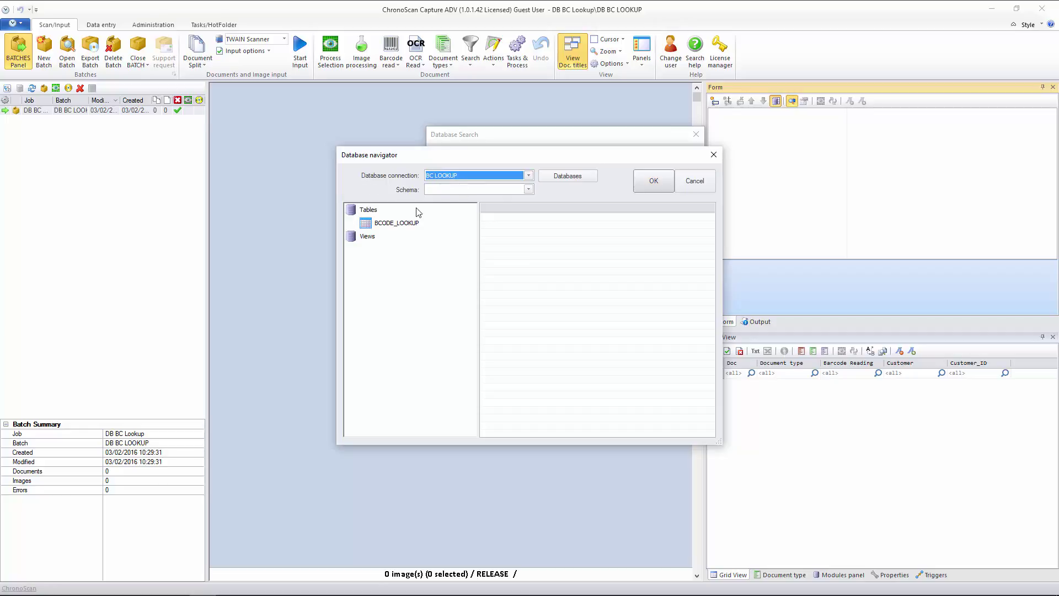
pyautogui.click(396, 223)
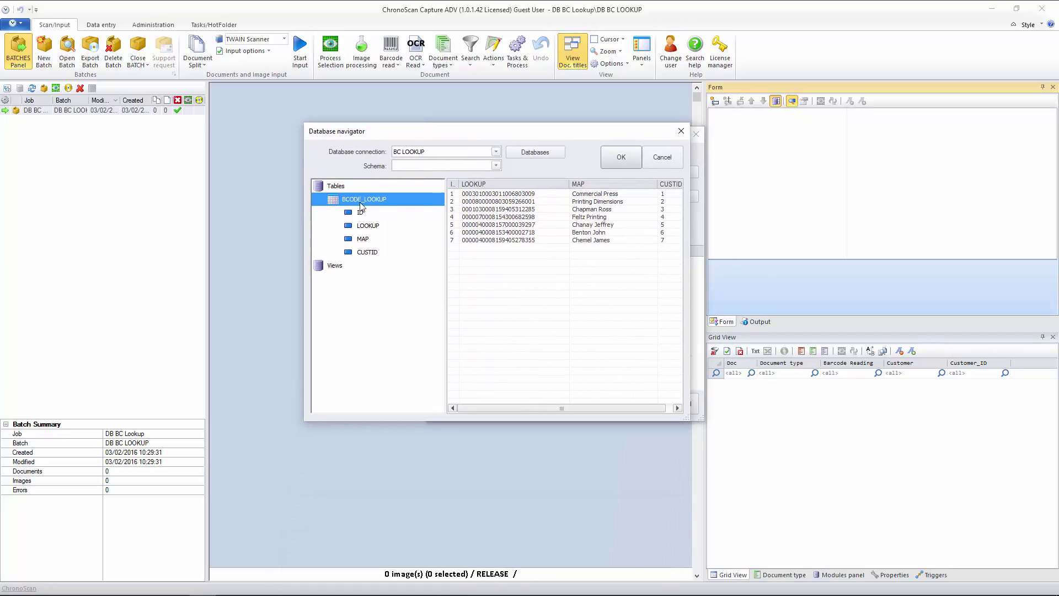
pyautogui.moveTo(508, 408); pyautogui.dragTo(523, 411)
pyautogui.click(504, 196)
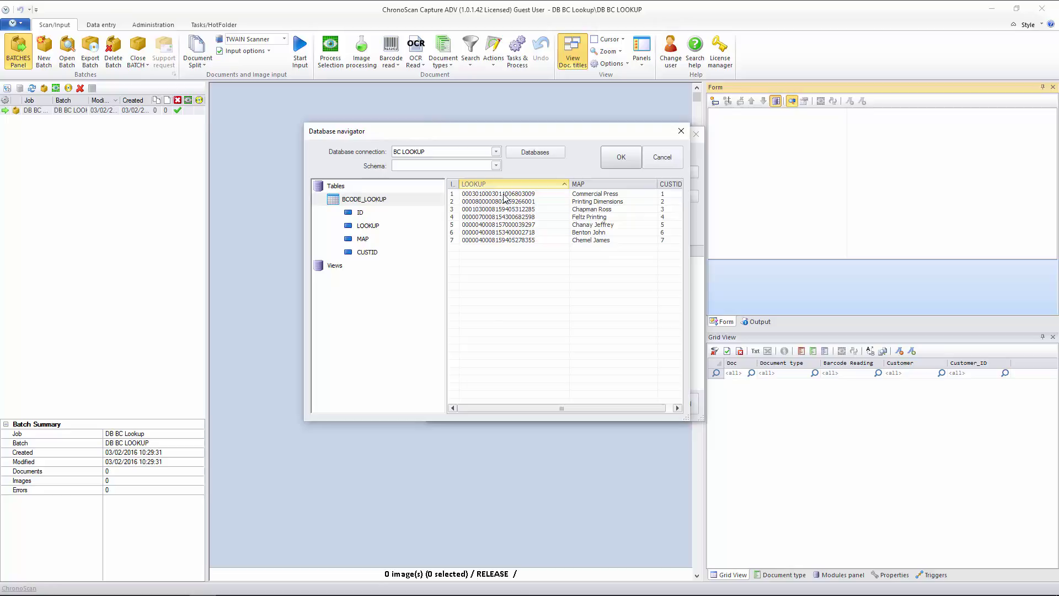
pyautogui.click(611, 184)
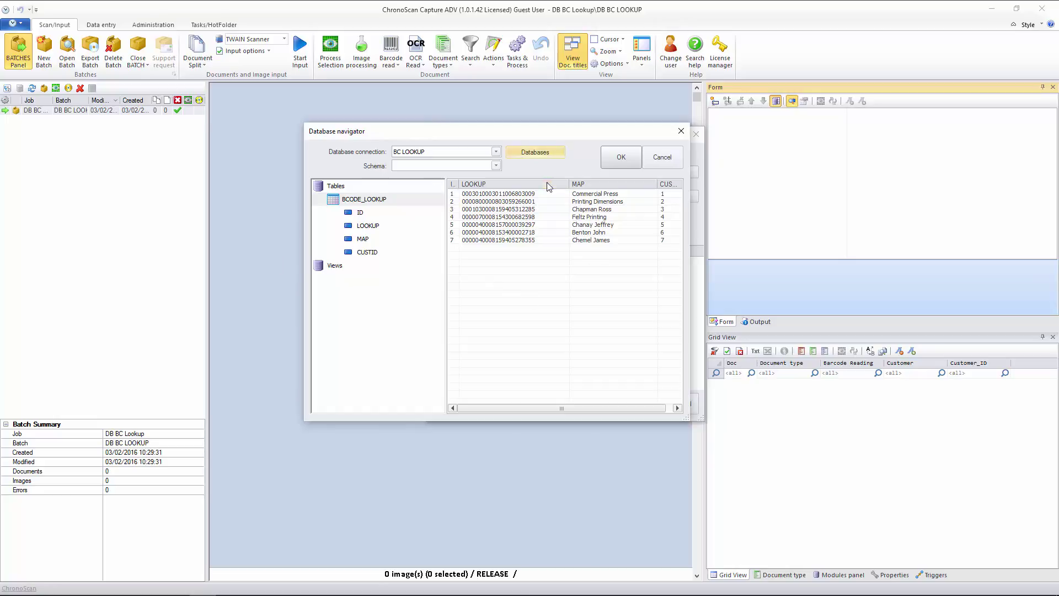
pyautogui.click(366, 200)
pyautogui.click(367, 225)
pyautogui.click(361, 253)
pyautogui.click(357, 204)
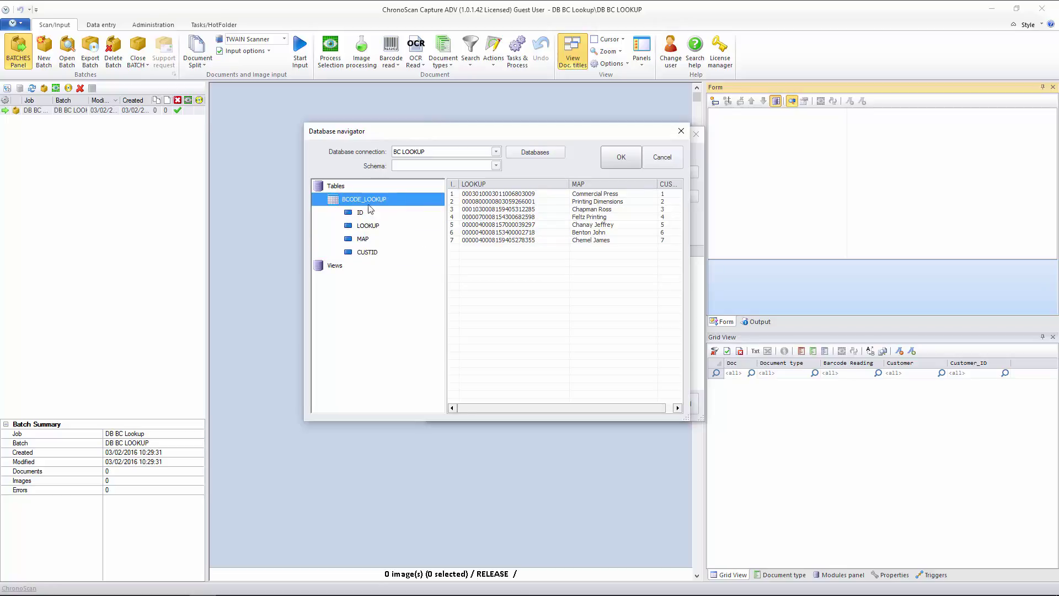
# Step: Target the BCODE_LOOKUP table and tick the mark-as-error options for connection failures and lookup keys
pyautogui.click(621, 157)
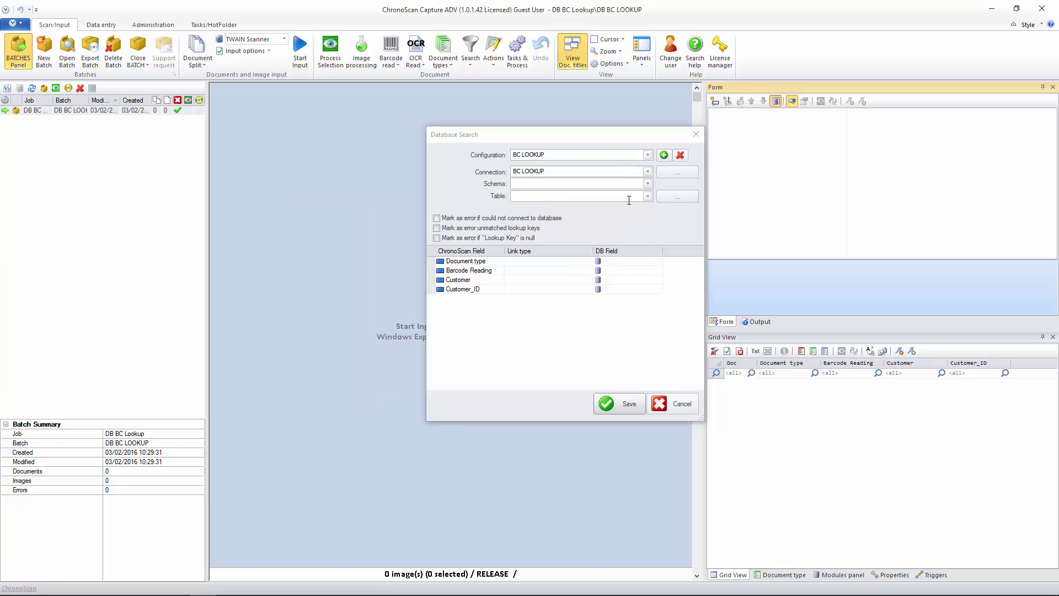
pyautogui.click(647, 196)
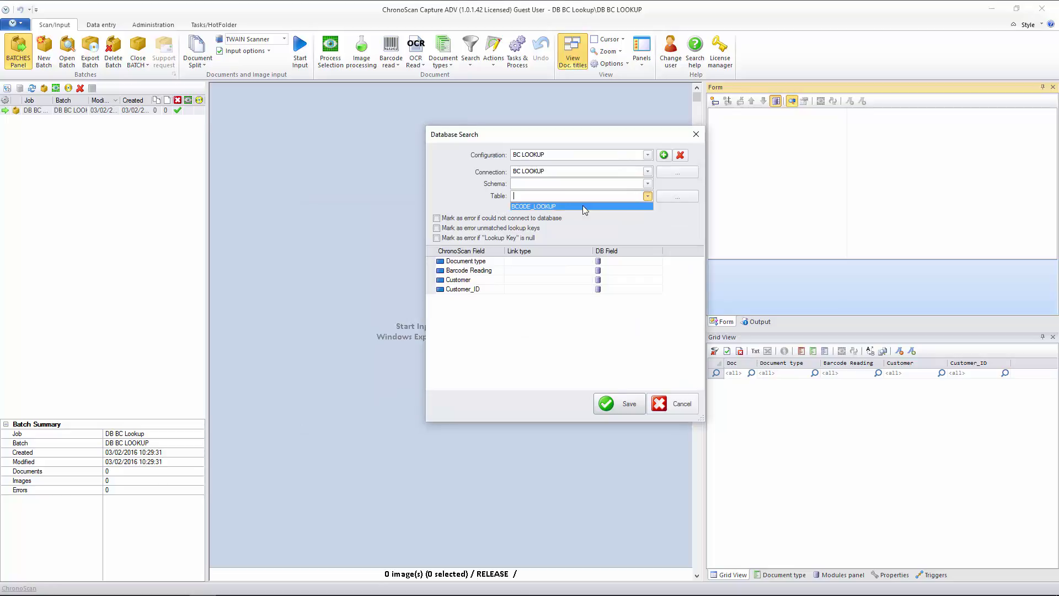
pyautogui.click(552, 205)
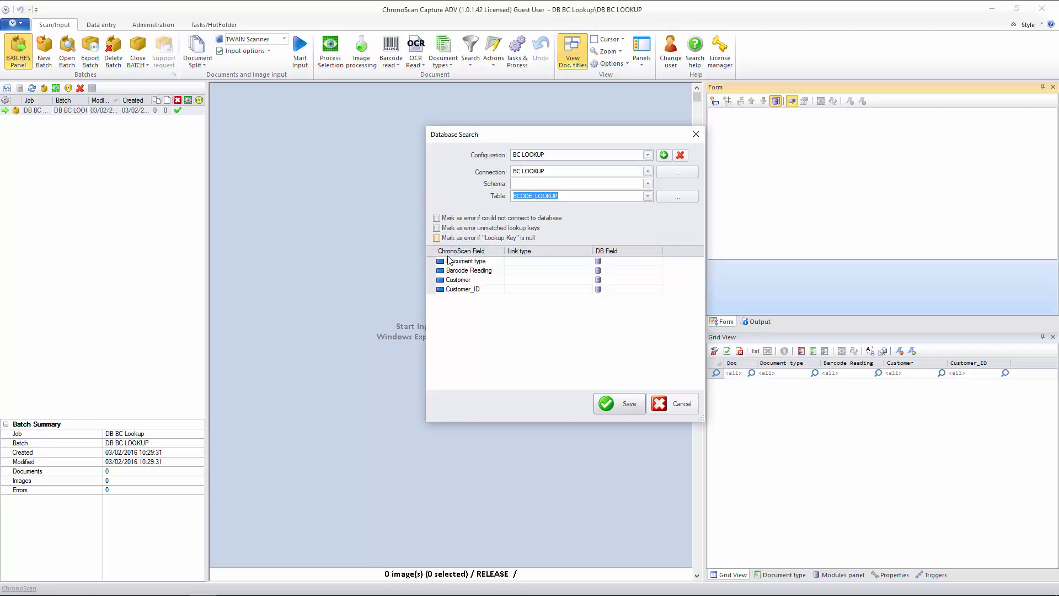
pyautogui.click(437, 219)
pyautogui.click(437, 239)
pyautogui.click(606, 262)
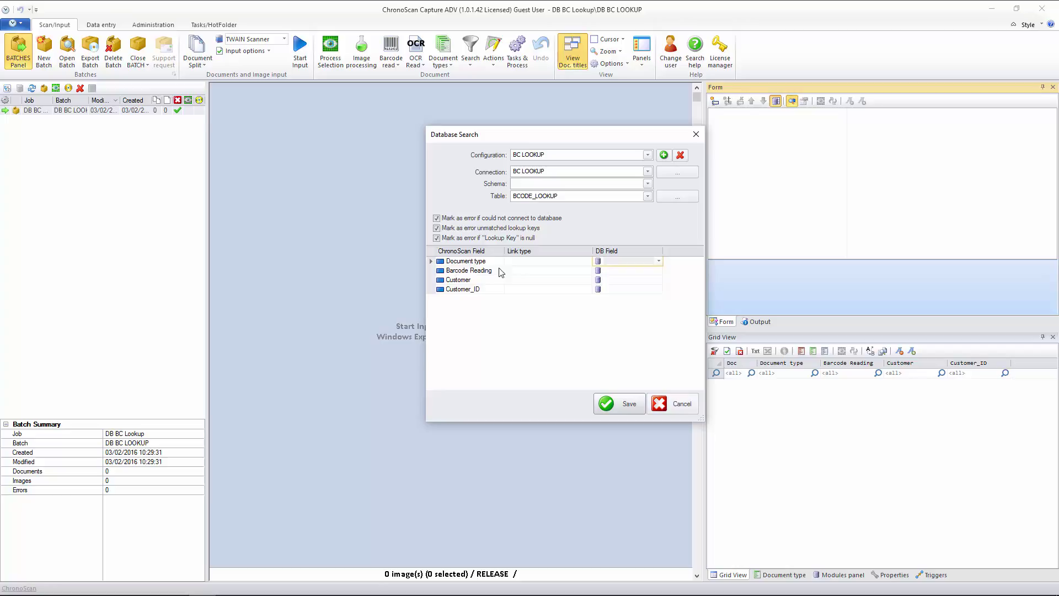
# Step: Make Barcode Reading the LookupKey matched to the LOOKUP column
pyautogui.click(514, 263)
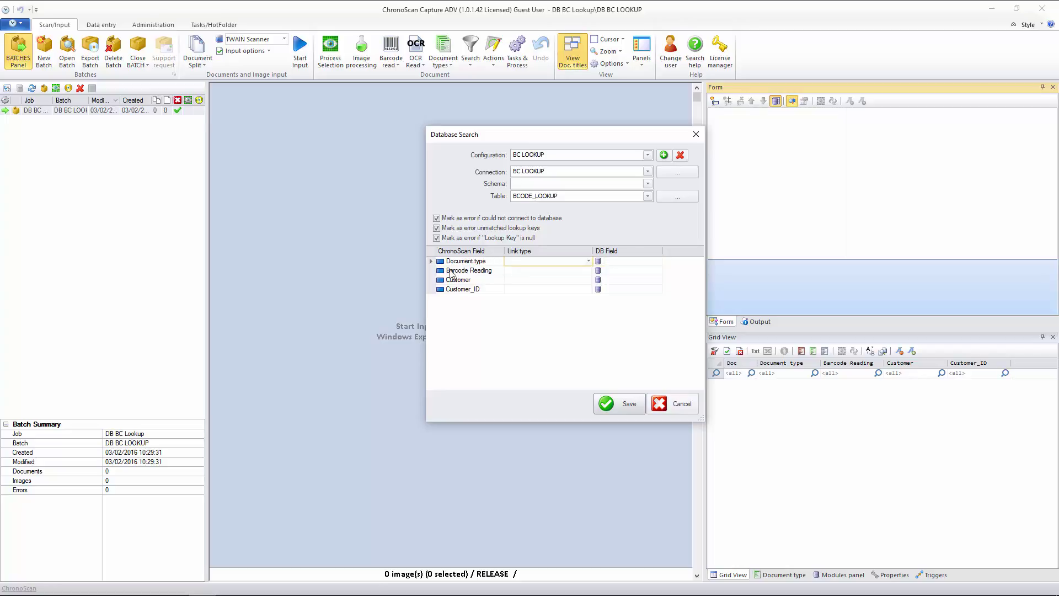
pyautogui.click(504, 275)
pyautogui.click(589, 271)
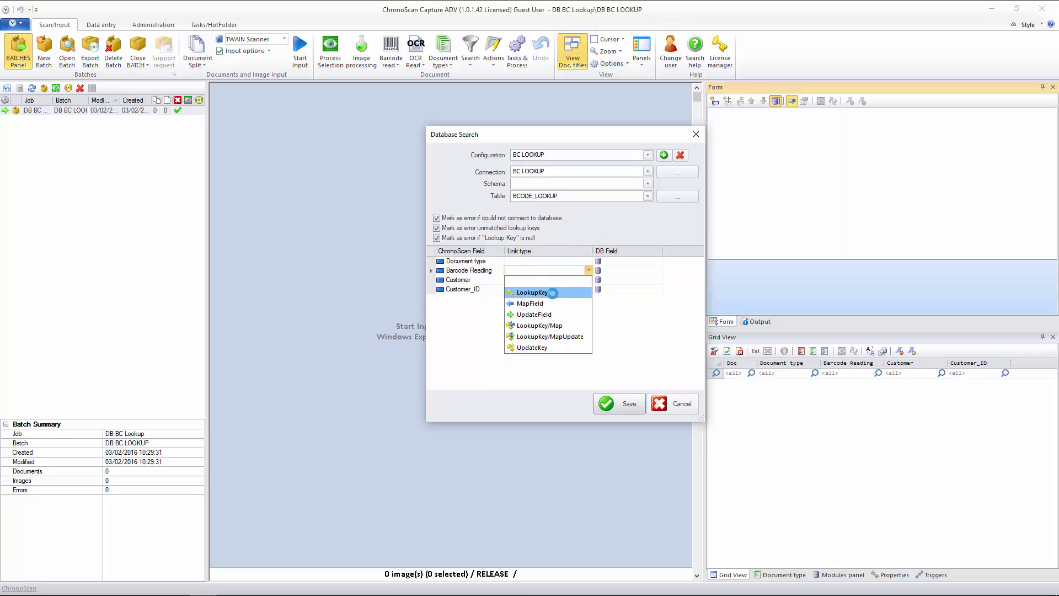
pyautogui.click(545, 293)
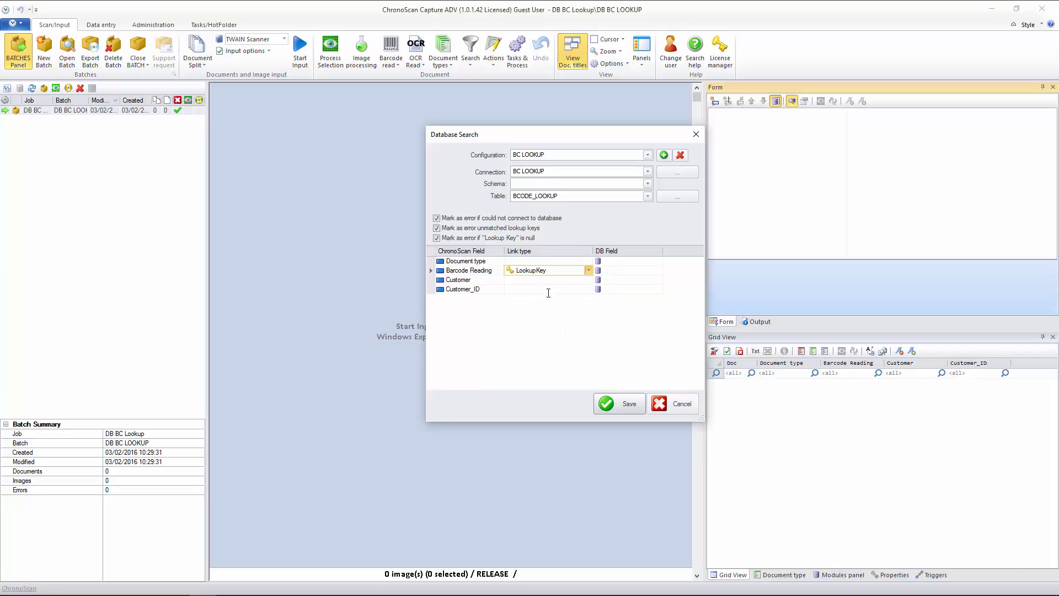
pyautogui.click(621, 271)
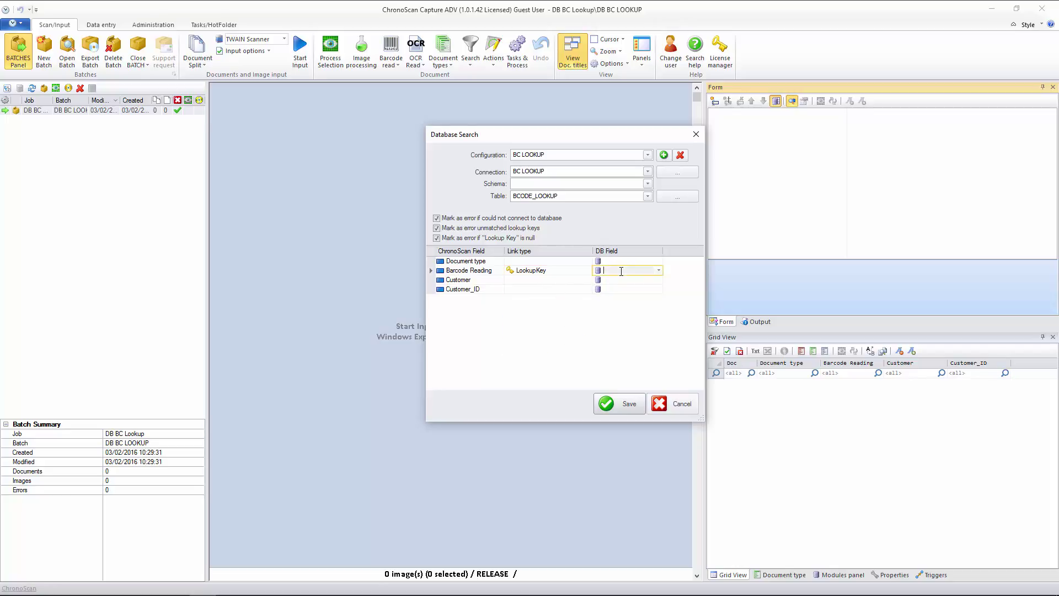
pyautogui.click(659, 271)
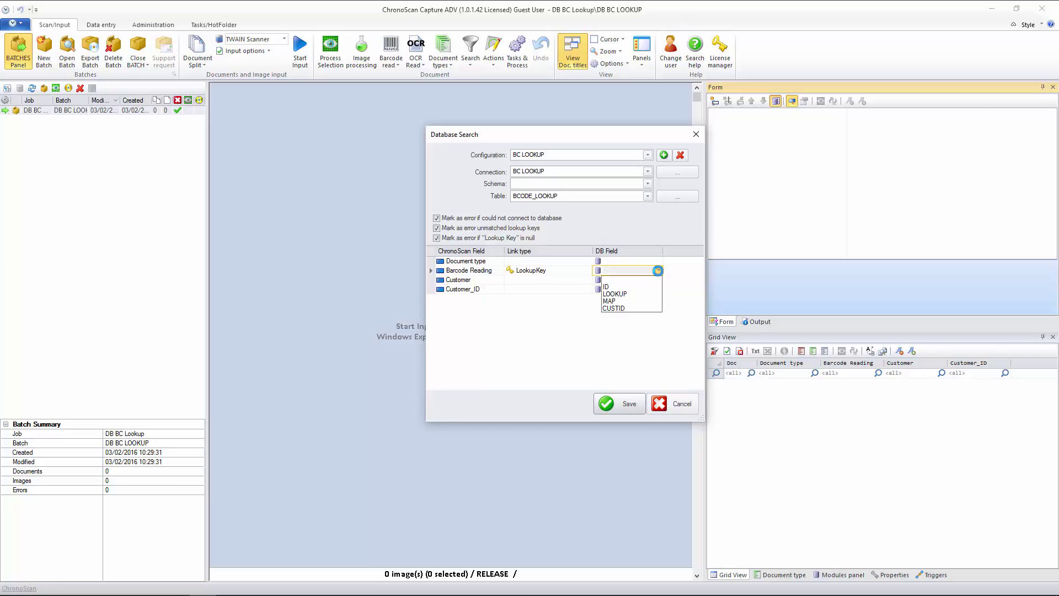
pyautogui.click(627, 294)
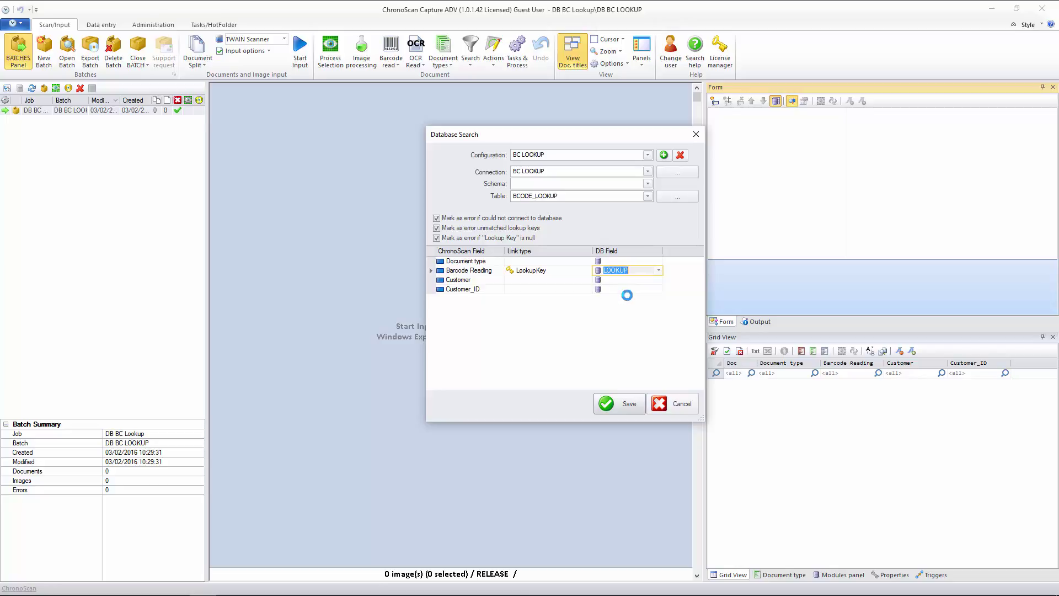
pyautogui.click(659, 274)
pyautogui.click(632, 295)
# Step: Map Customer to the MAP column and Customer_ID to the CUSTID column as MapFields
pyautogui.click(530, 280)
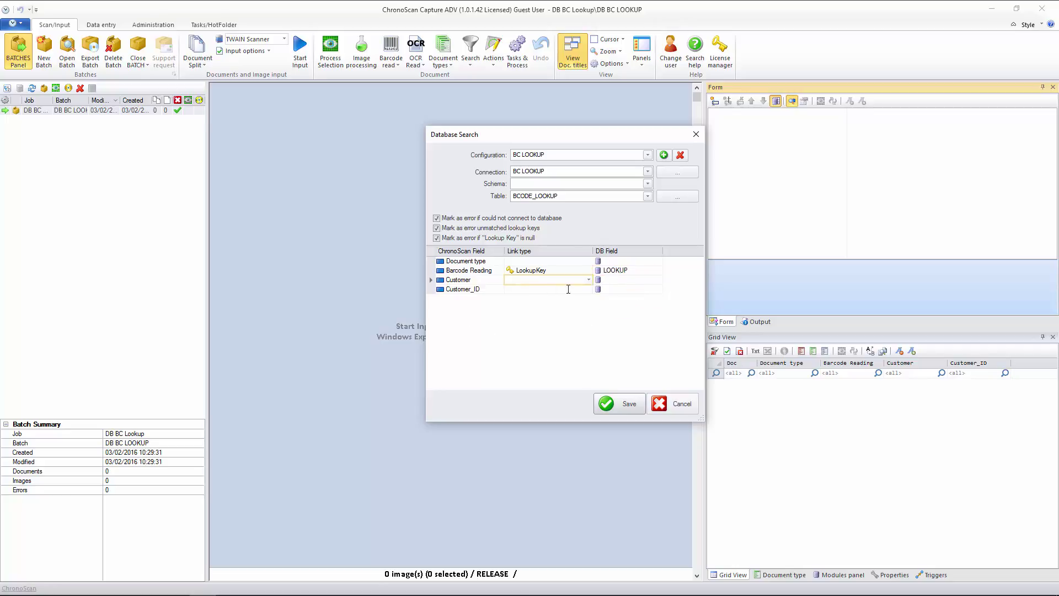
pyautogui.click(589, 282)
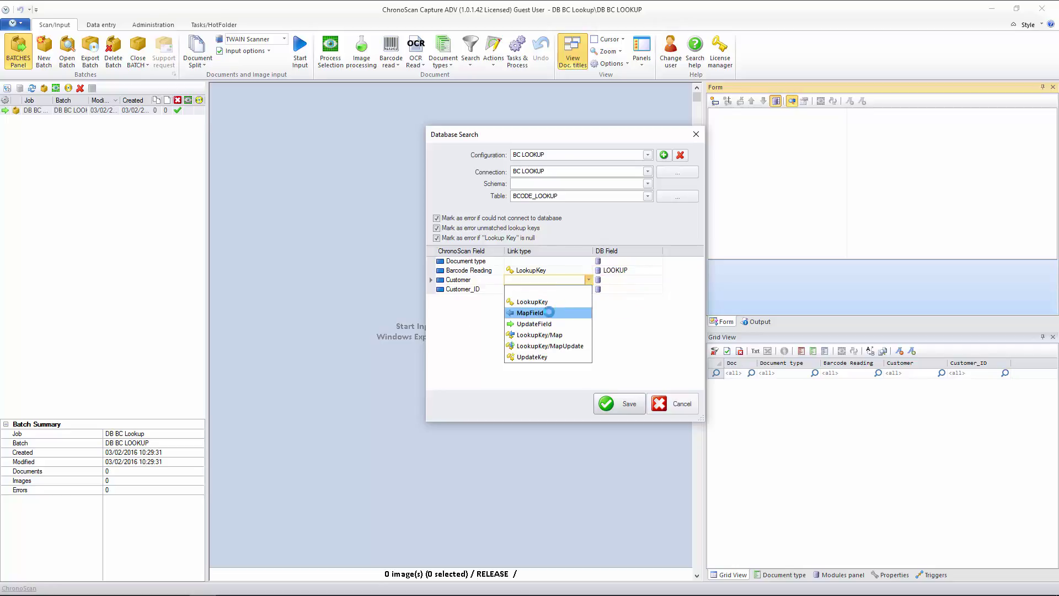
pyautogui.click(552, 312)
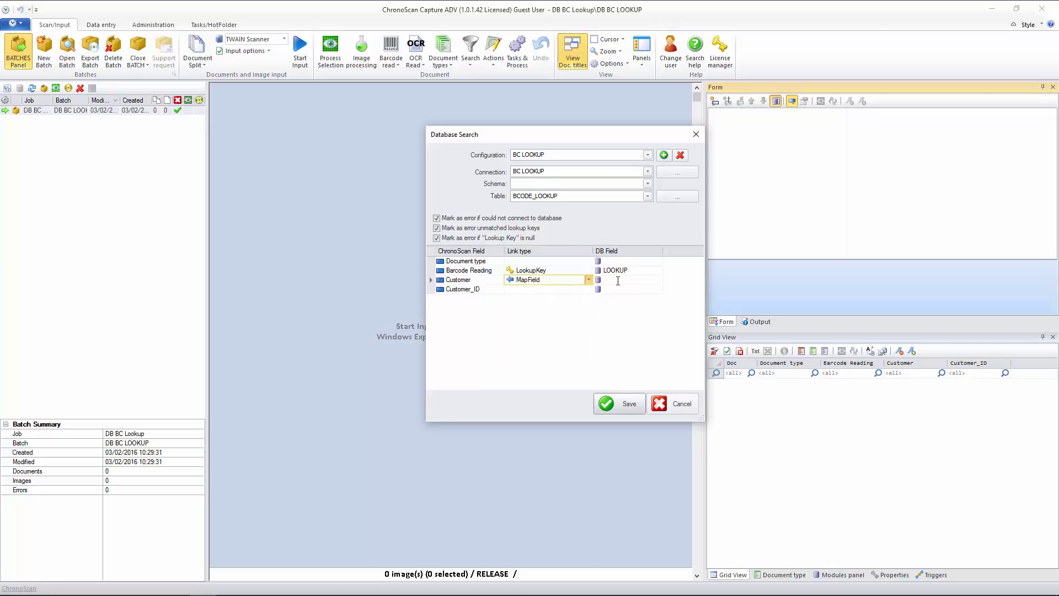
pyautogui.click(619, 281)
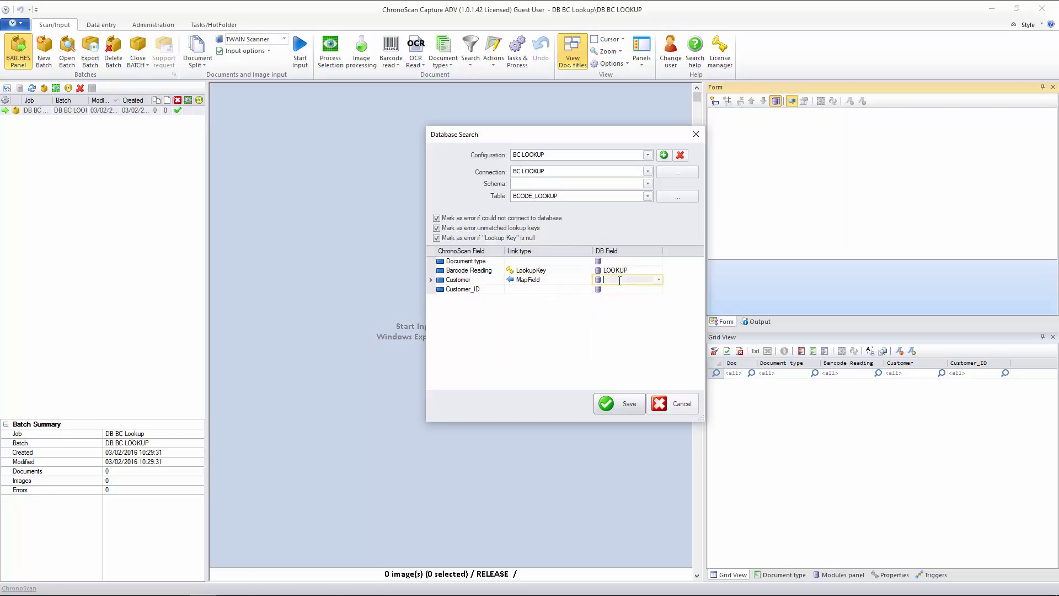
pyautogui.click(660, 281)
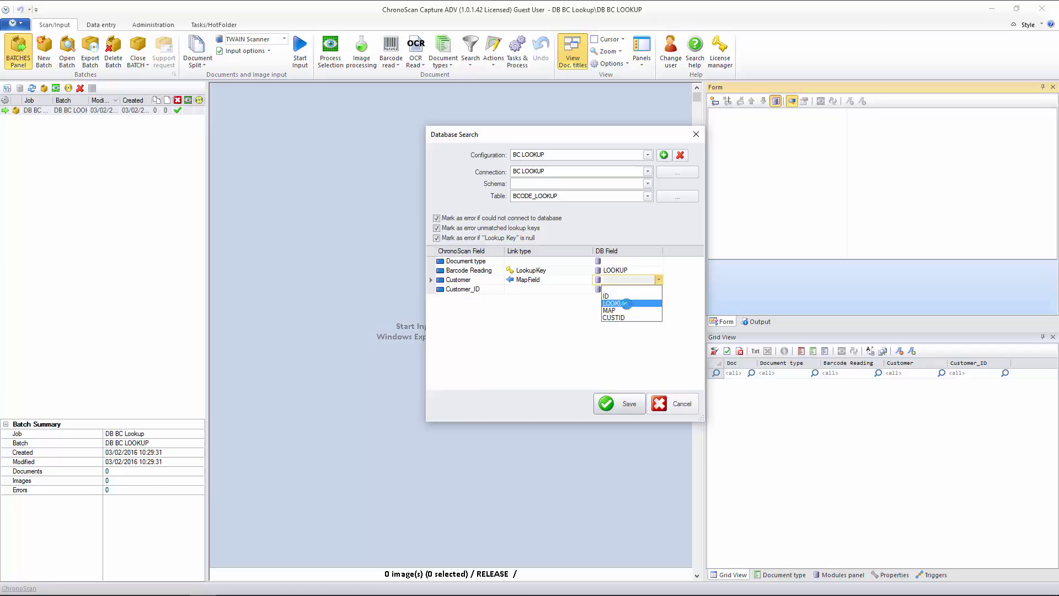
pyautogui.click(620, 310)
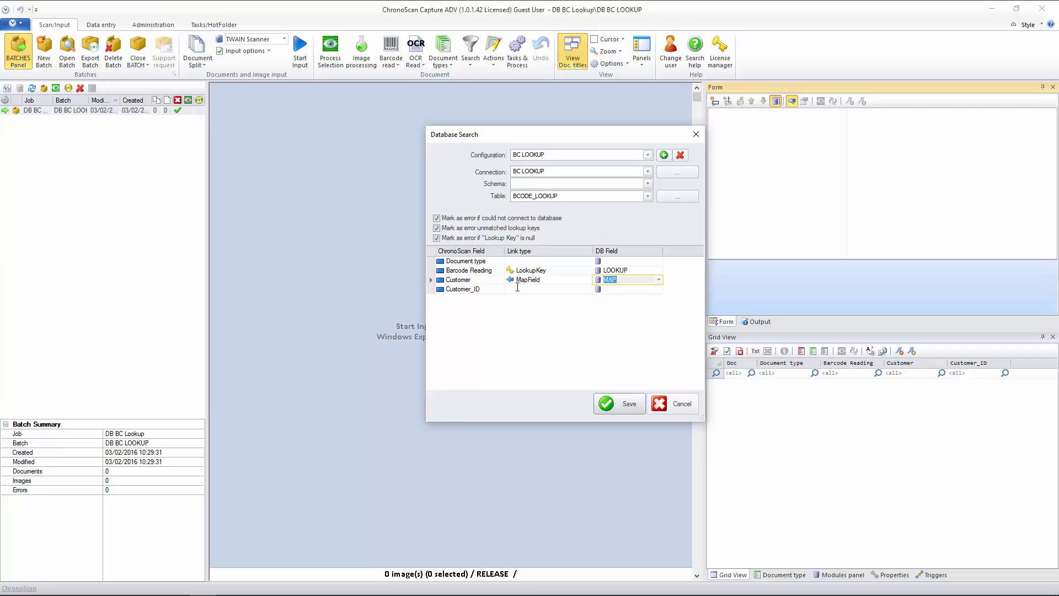
pyautogui.click(540, 290)
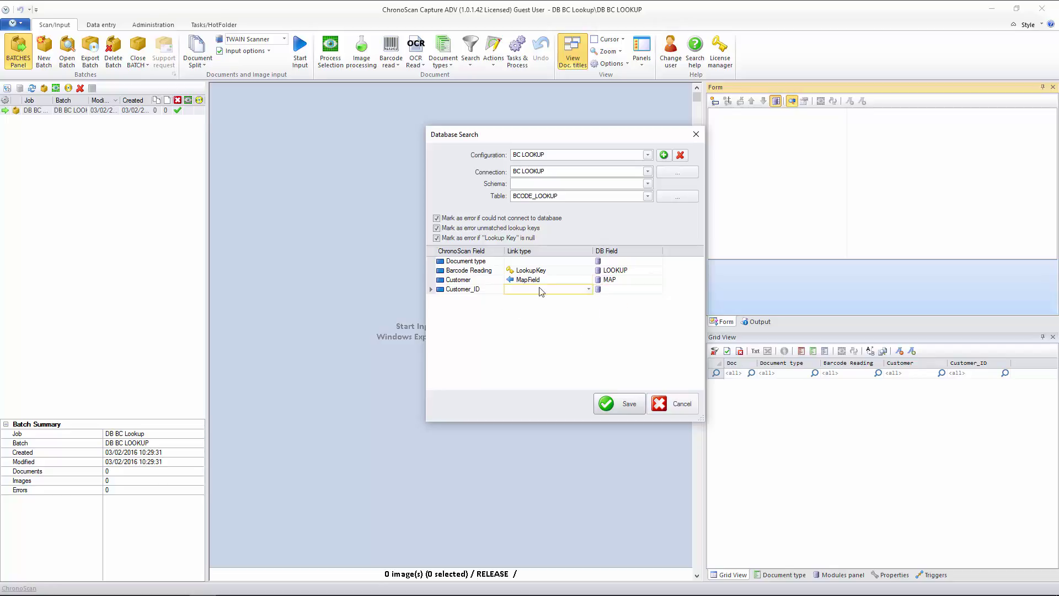
pyautogui.click(589, 290)
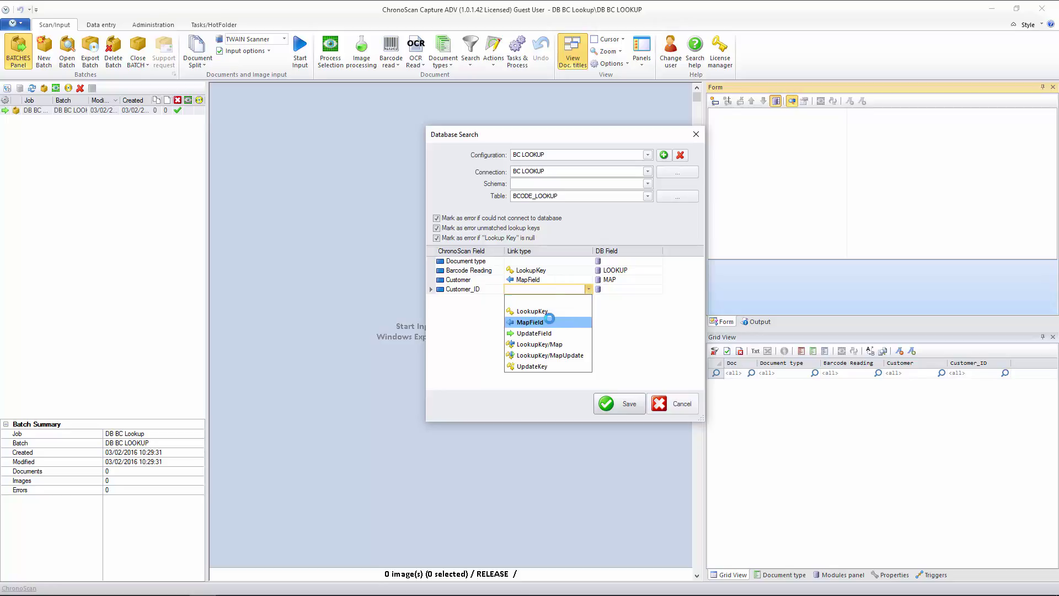
pyautogui.click(525, 323)
pyautogui.click(615, 291)
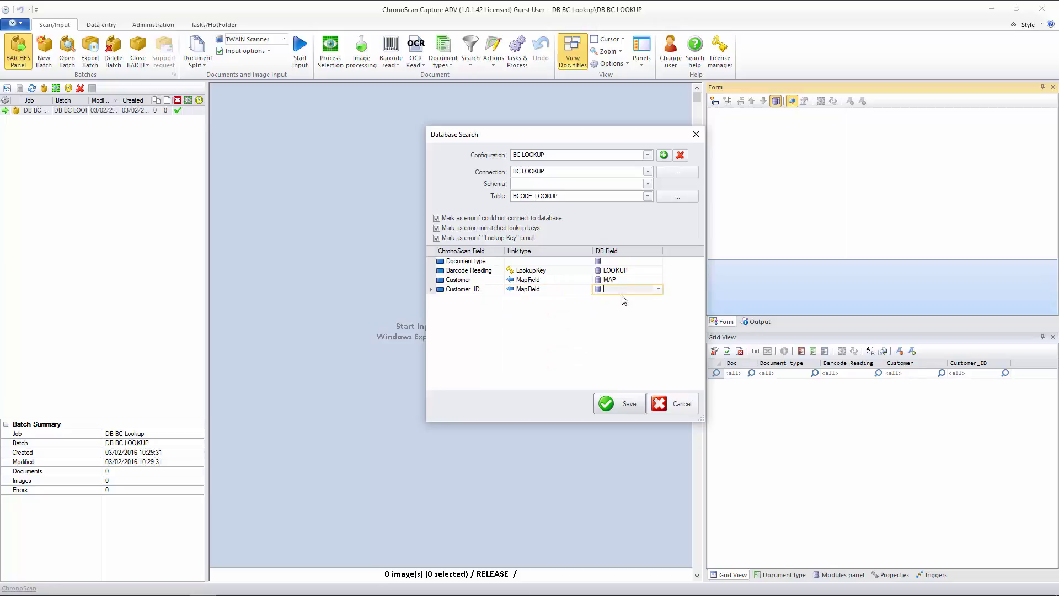
pyautogui.click(658, 289)
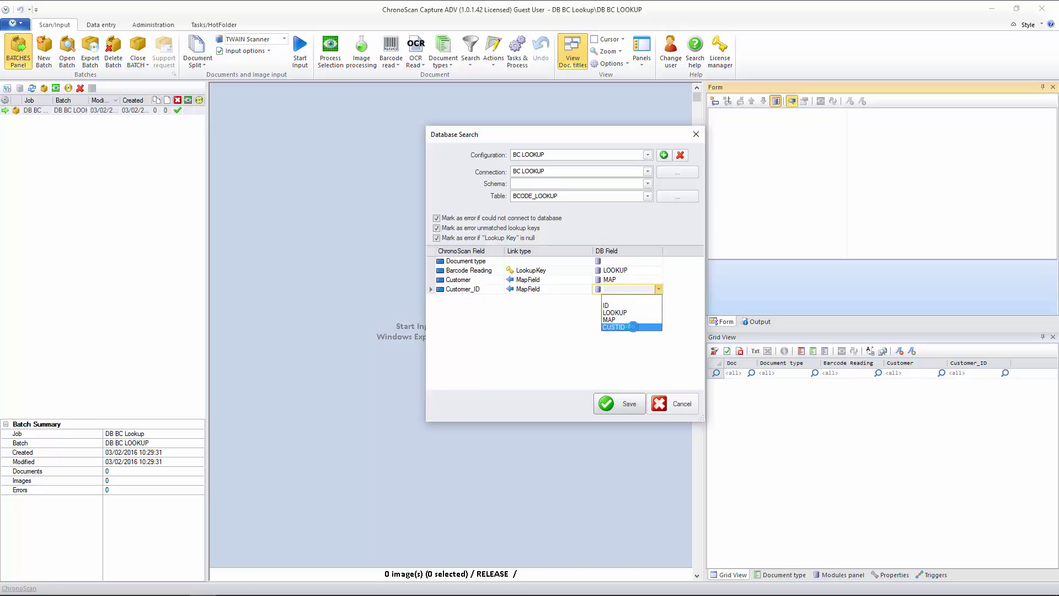
pyautogui.click(633, 327)
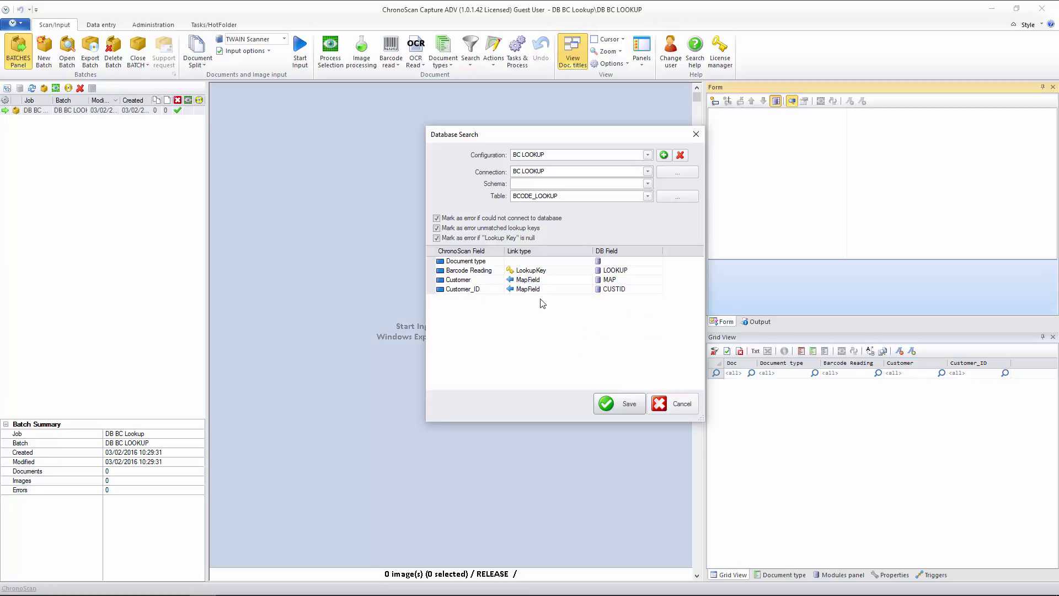
# Step: Keep Barcode Reading as LookupKey and save the BC LOOKUP search configuration
pyautogui.click(561, 270)
pyautogui.click(588, 271)
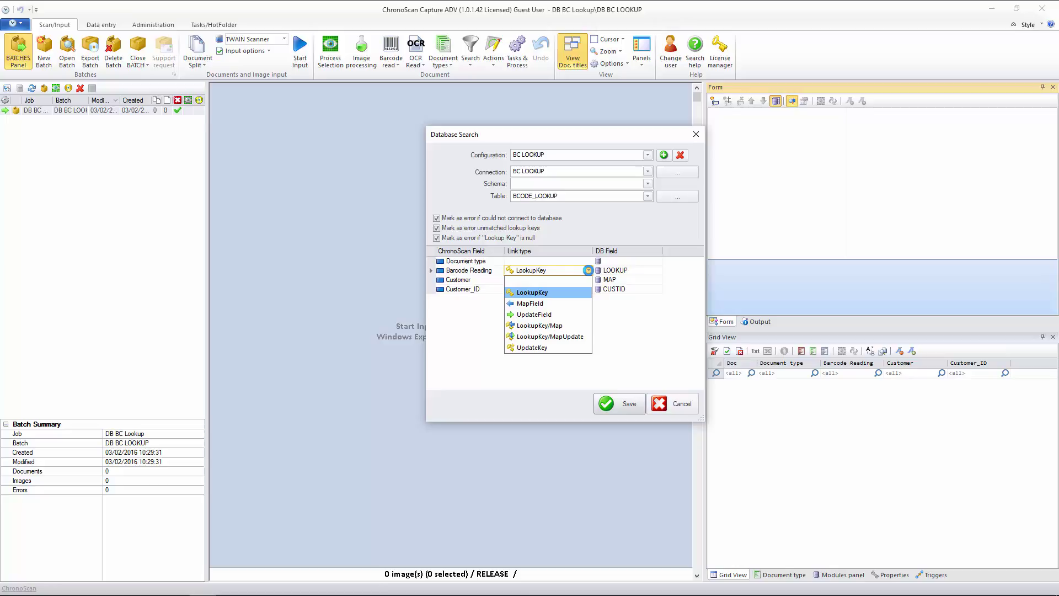
pyautogui.click(589, 271)
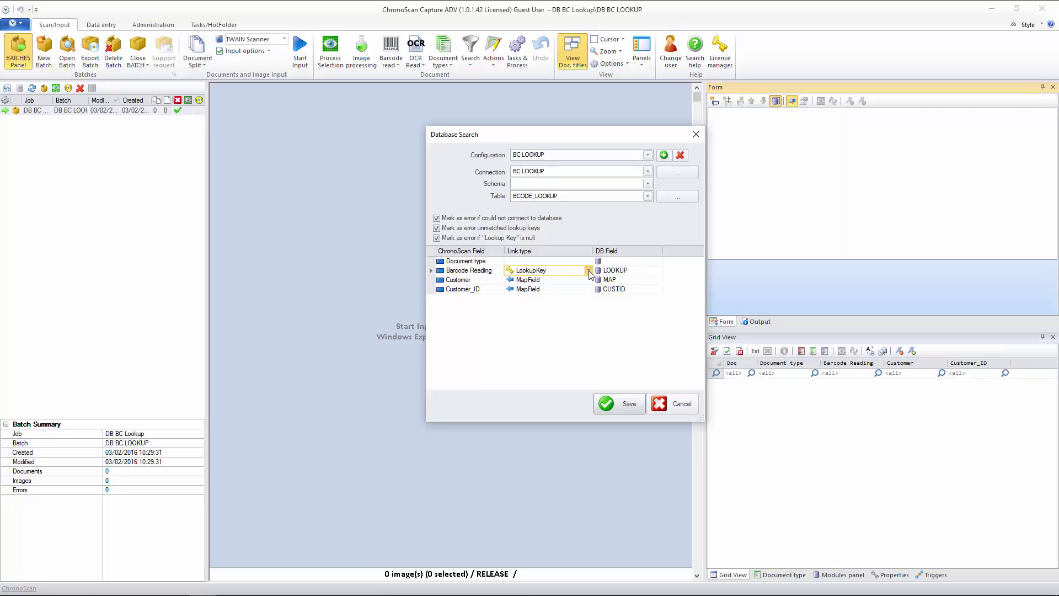
pyautogui.click(589, 271)
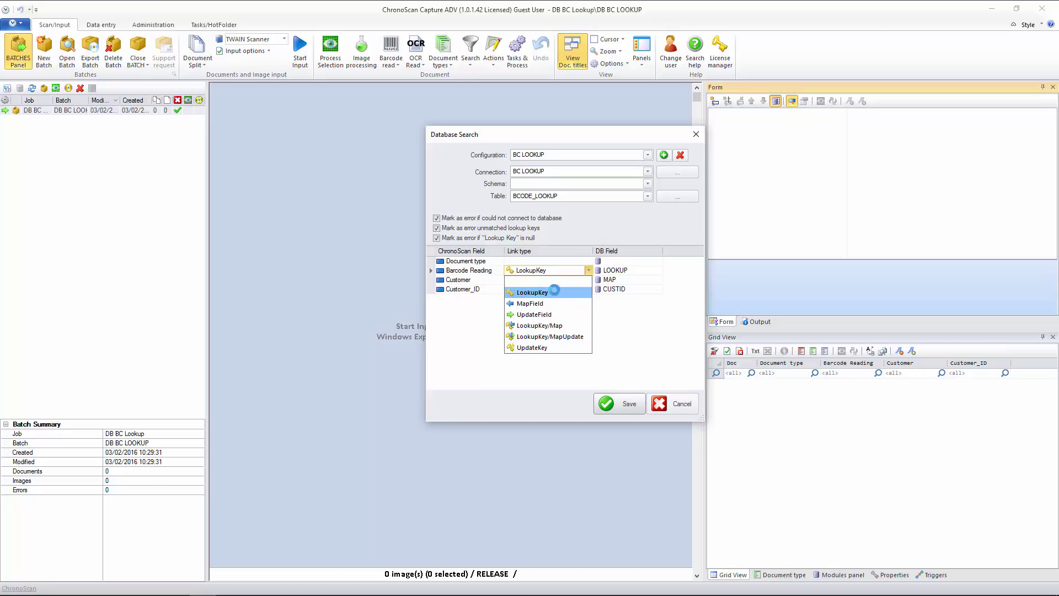
pyautogui.click(467, 339)
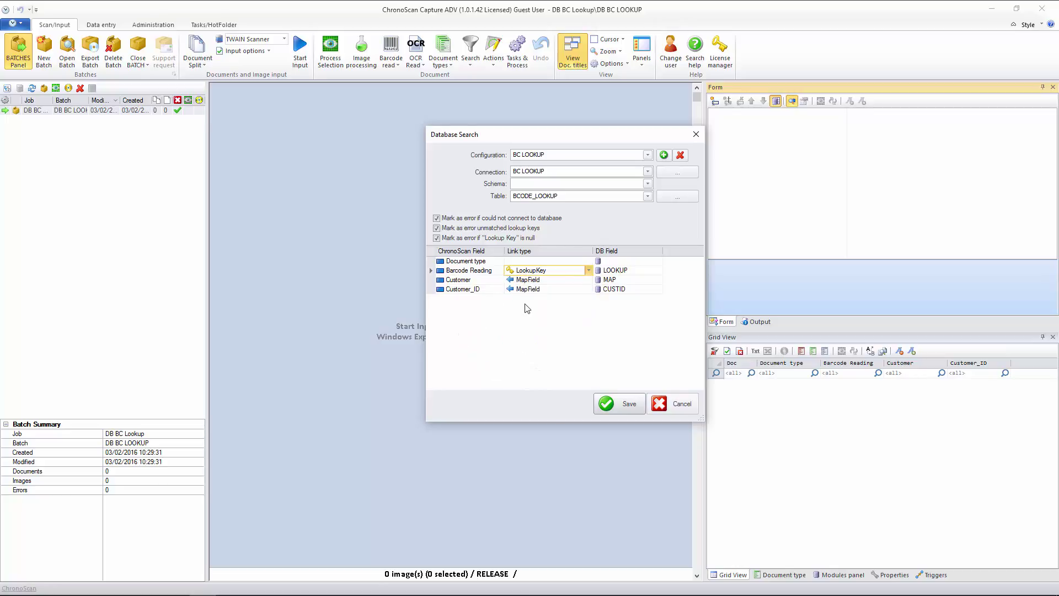
pyautogui.click(618, 404)
# Step: Reopen Database Search and load the BC LOOKUP configuration
pyautogui.click(776, 101)
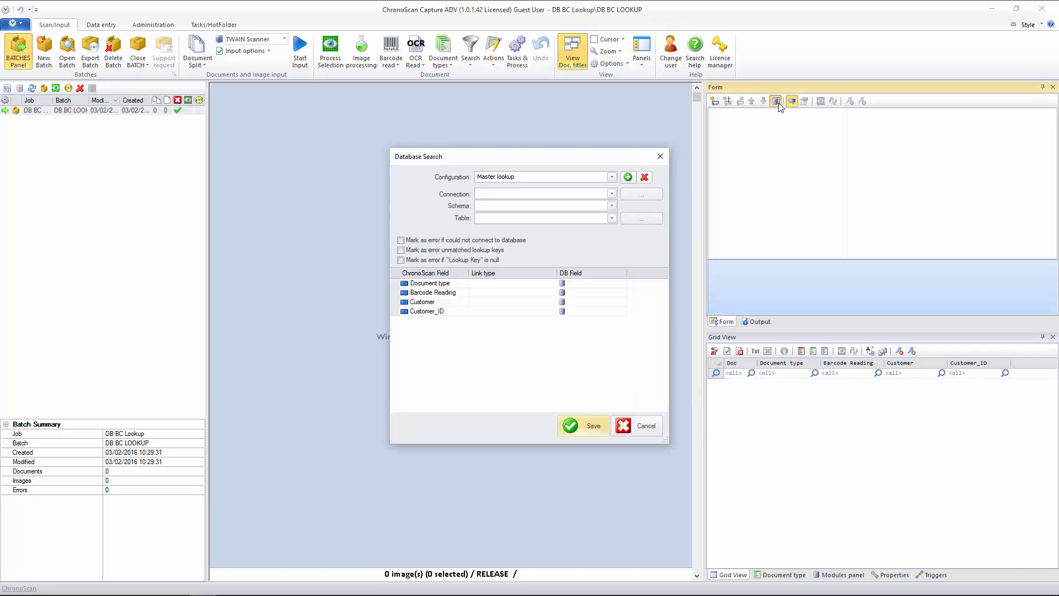
pyautogui.click(612, 177)
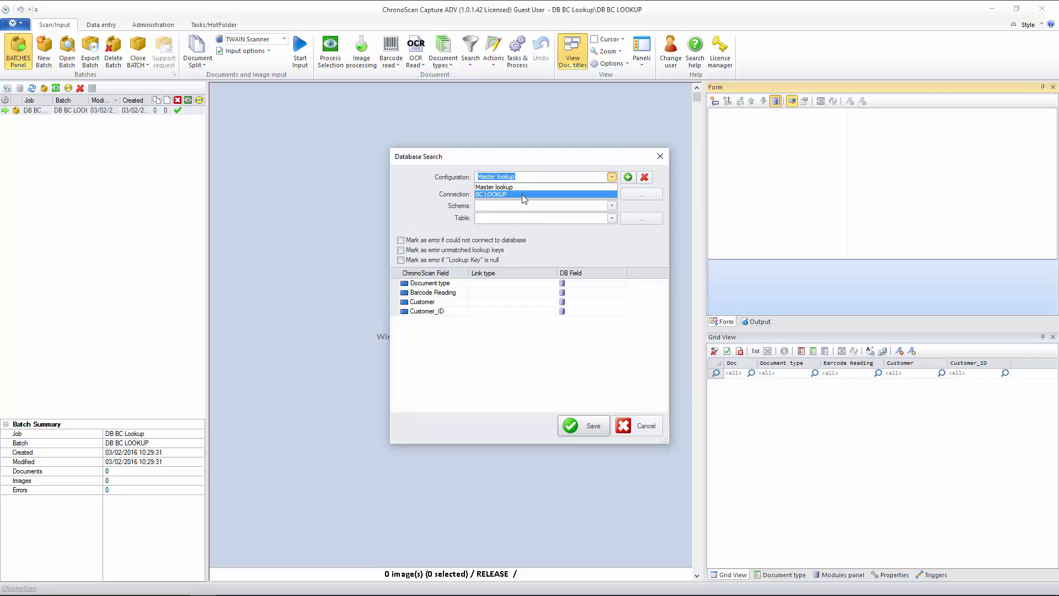
pyautogui.click(506, 194)
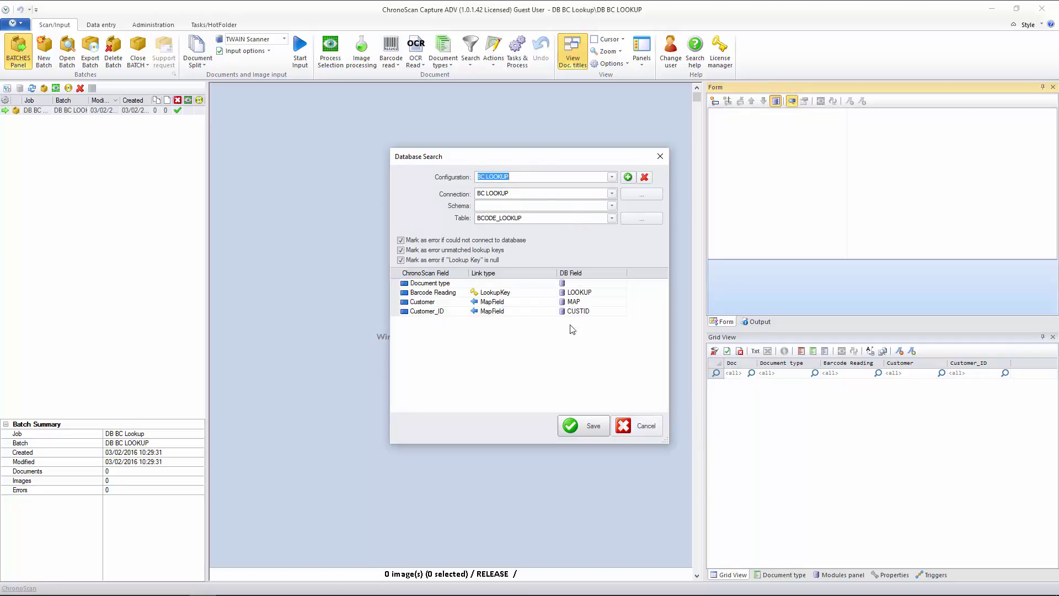
# Step: Save the BC LOOKUP configuration, then add the seven barcode TIF images from 25 - Barcode Lookup to the batch
pyautogui.click(589, 432)
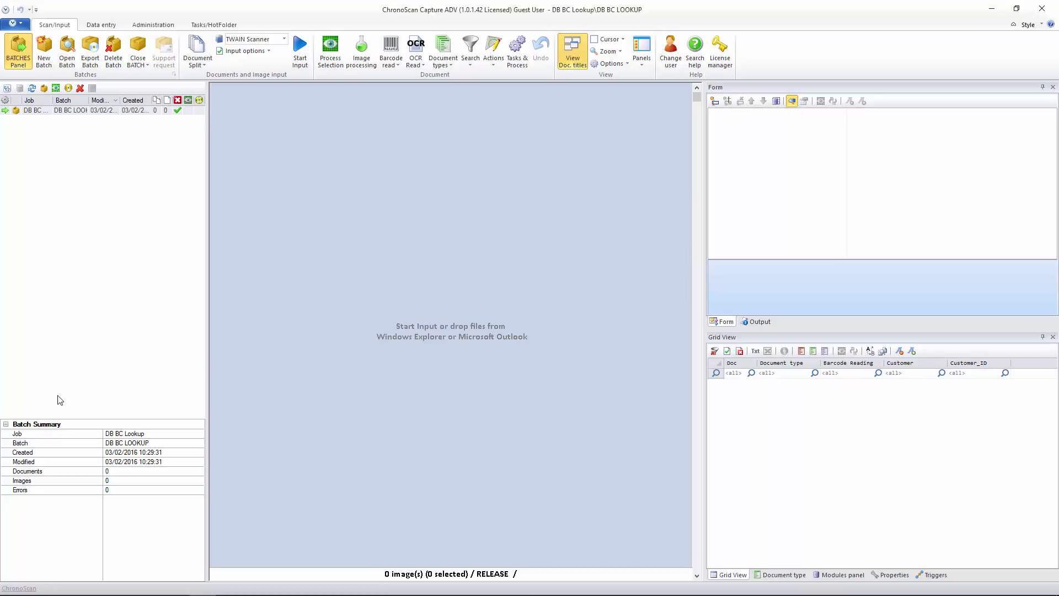
pyautogui.click(73, 586)
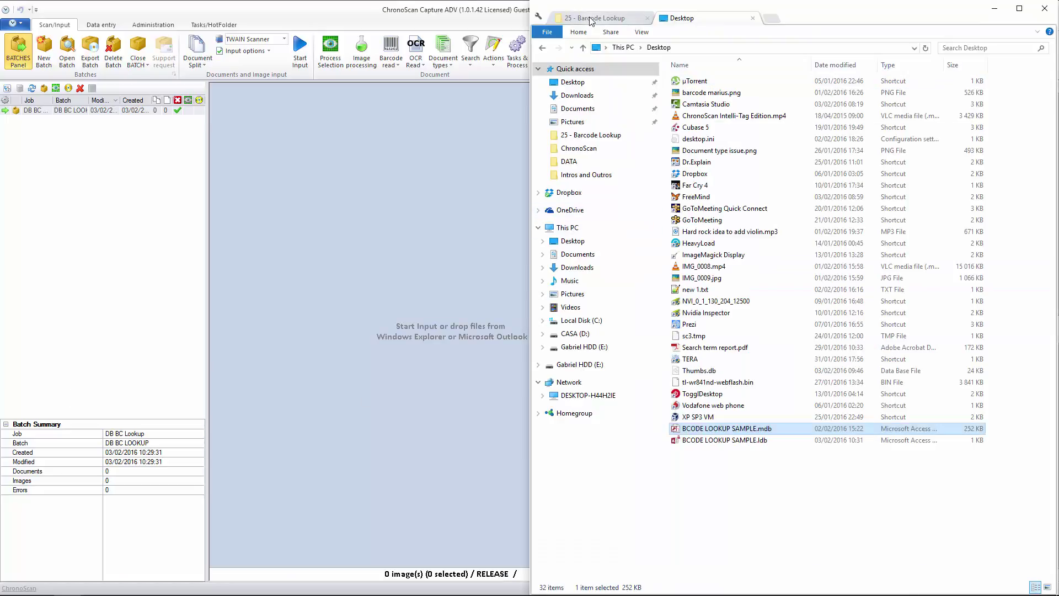
pyautogui.click(762, 94)
pyautogui.keyDown('shift'); pyautogui.click(761, 158); pyautogui.keyUp('shift')
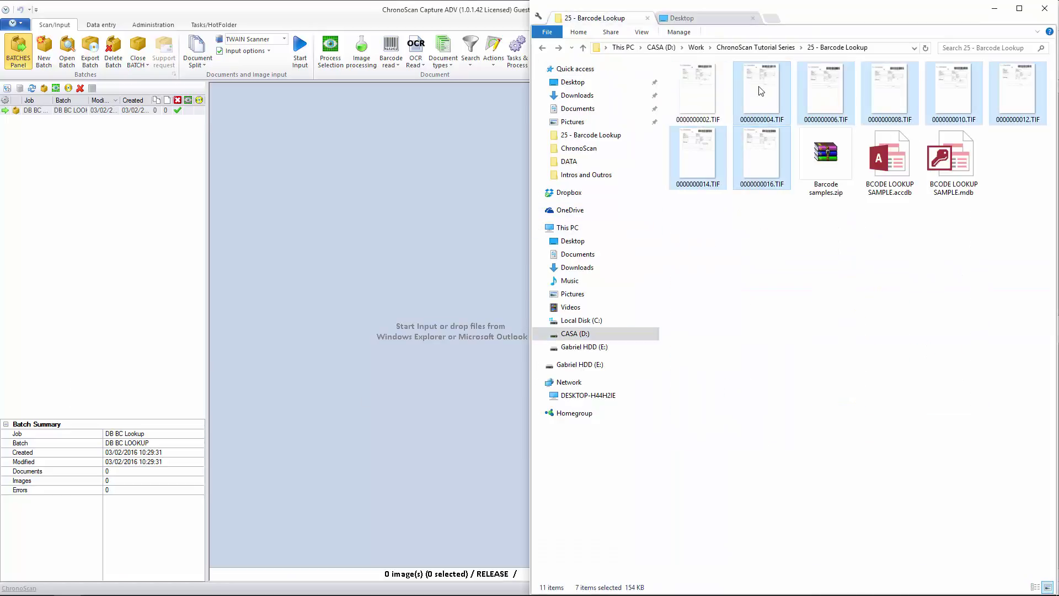
pyautogui.moveTo(762, 158); pyautogui.dragTo(446, 288)
pyautogui.click(555, 326)
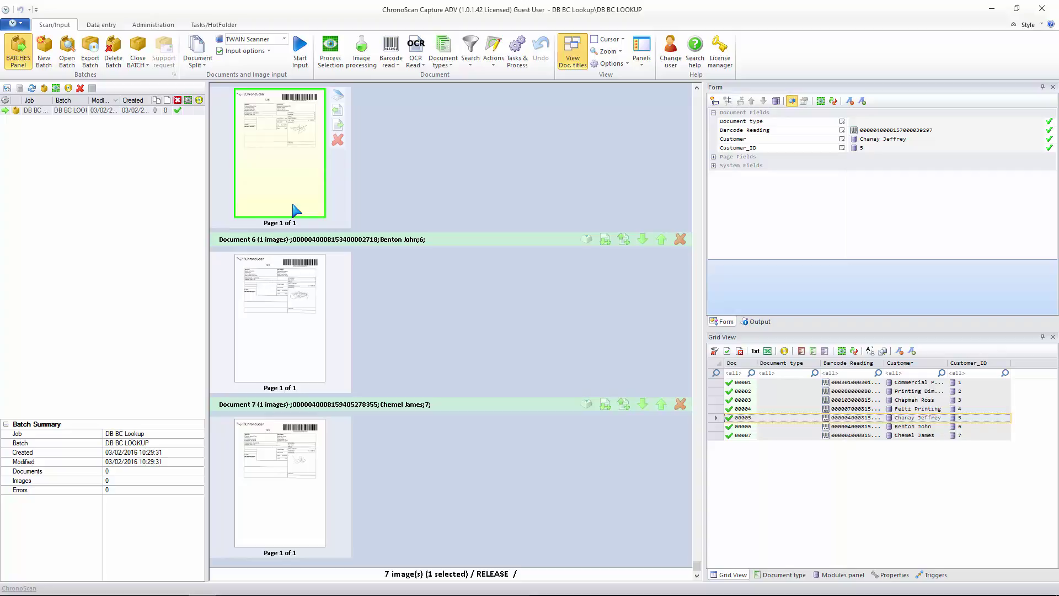
# Step: Show Document 1's fields: Customer Commercial Press and Customer_ID 1, filled from the database
pyautogui.scroll(15, 296, 210)
pyautogui.click(298, 184)
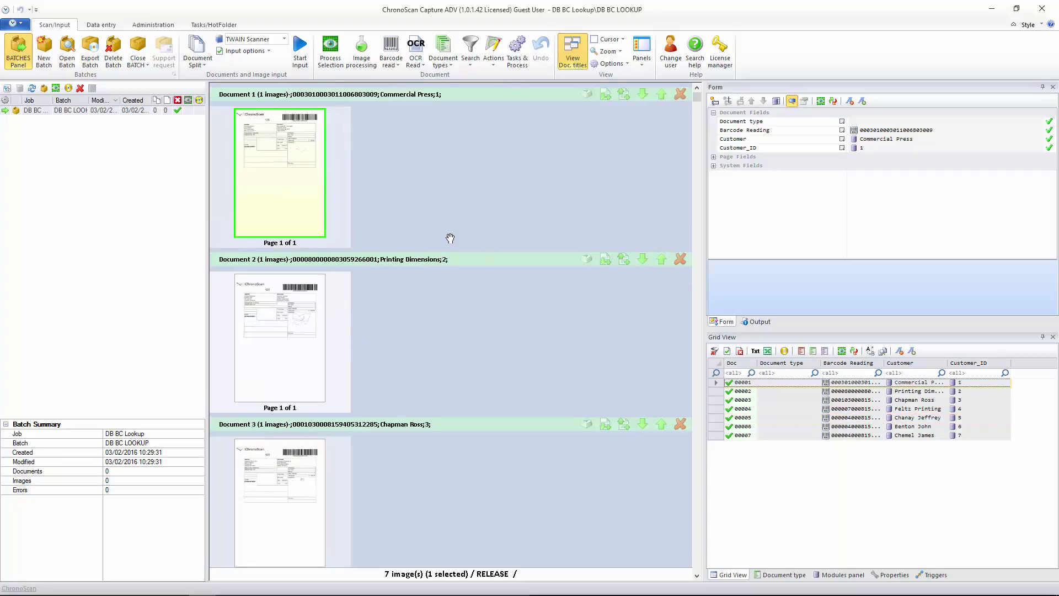
pyautogui.moveTo(319, 334)
# Step: Open Document 2 in Data entry so batch processing assigns TYPE 000 and shows its shipping form
pyautogui.click(269, 362)
pyautogui.doubleClick(278, 194)
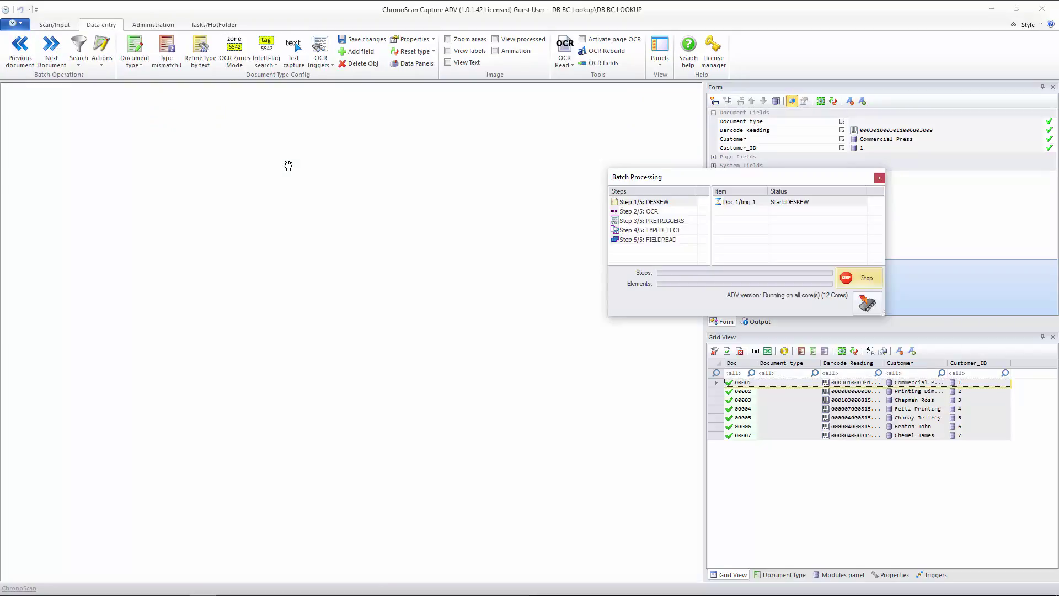